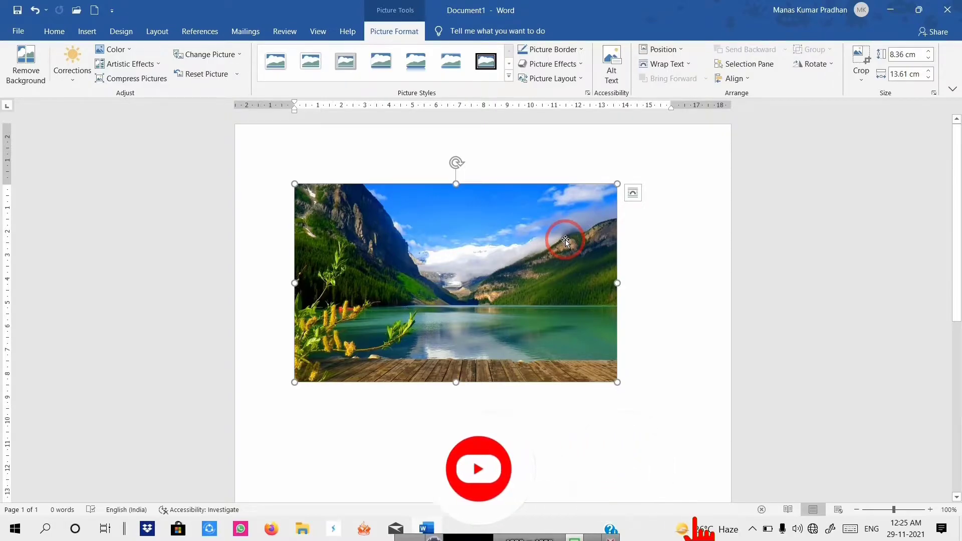
pyautogui.click(687, 294)
pyautogui.click(531, 300)
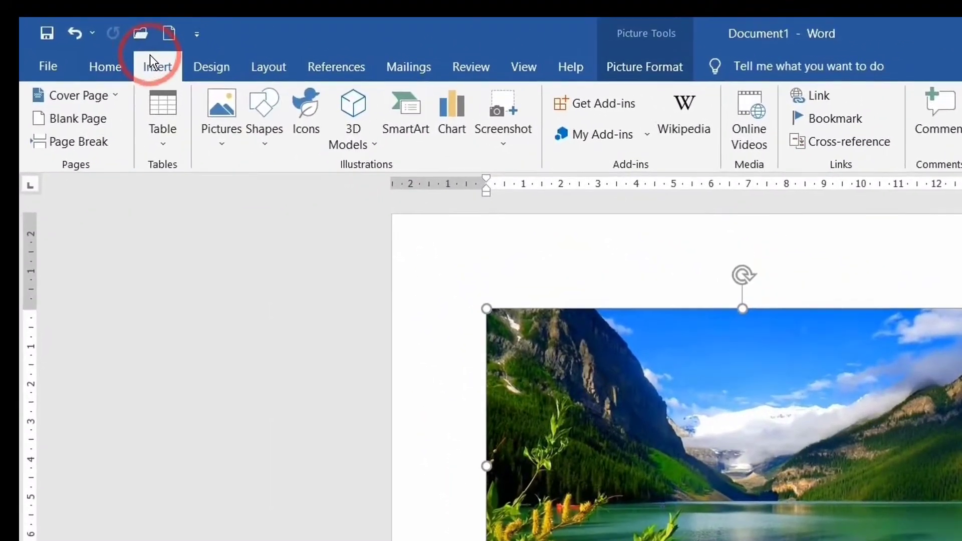
pyautogui.click(221, 138)
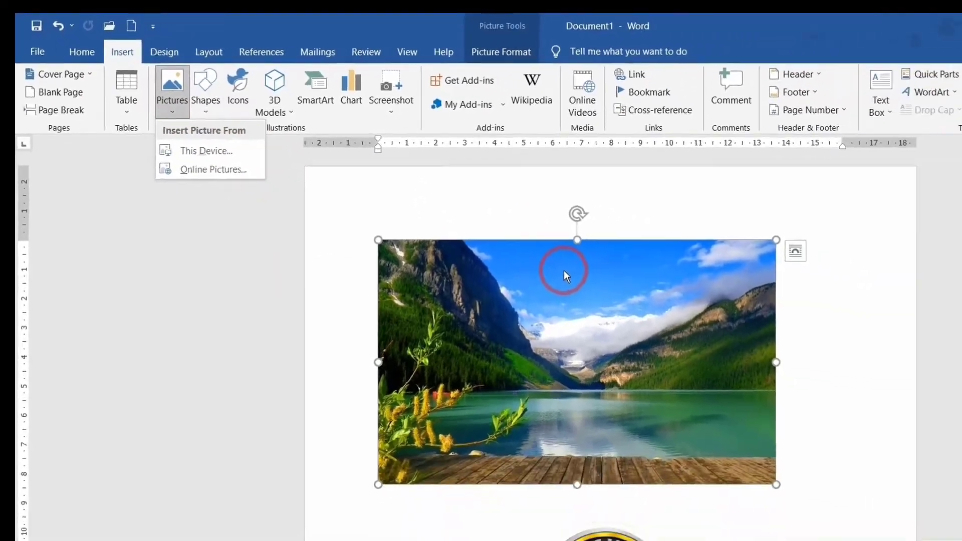
pyautogui.click(733, 345)
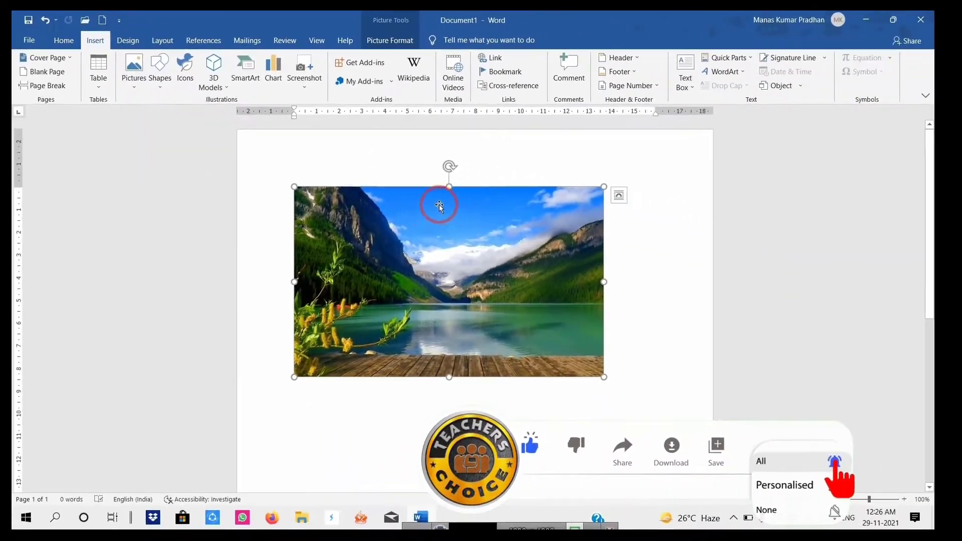
# - Position the landscape picture at the top center of the page with square text wrapping
pyautogui.click(389, 40)
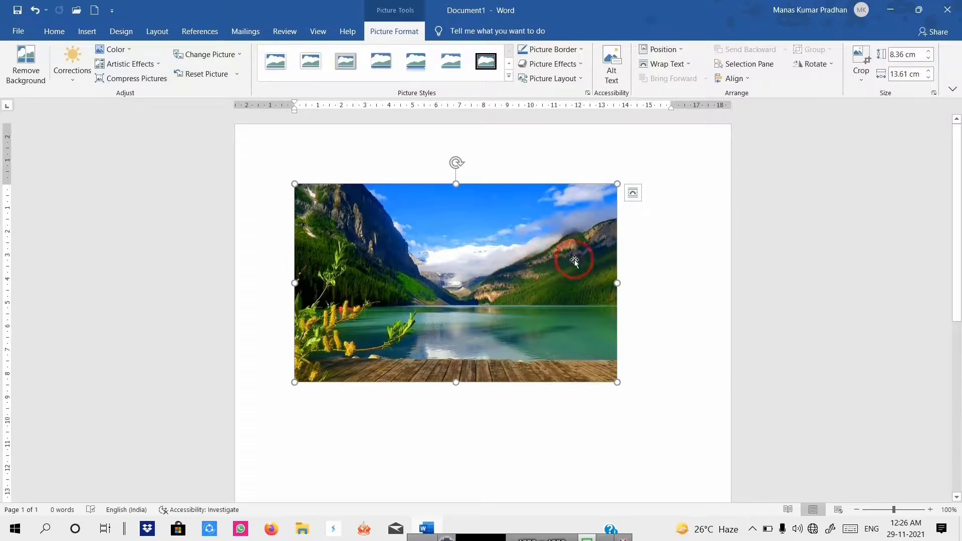
pyautogui.click(679, 52)
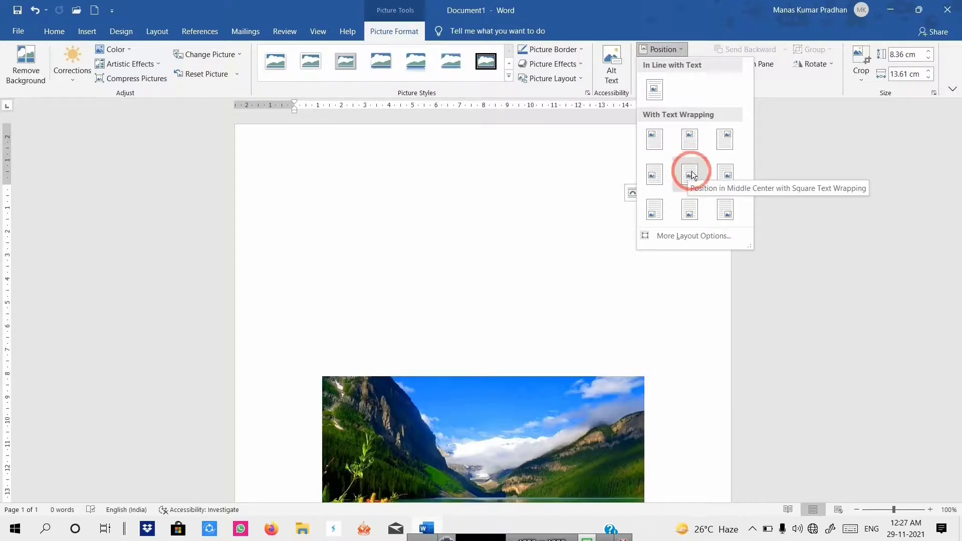
pyautogui.click(689, 145)
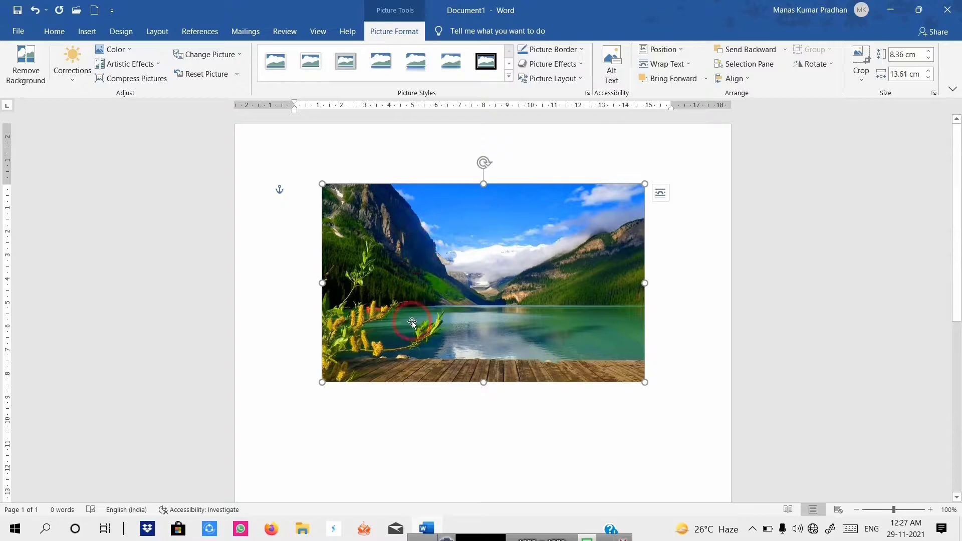
# - Generate sample paragraphs around the picture with the =RAND() function
pyautogui.click(312, 415)
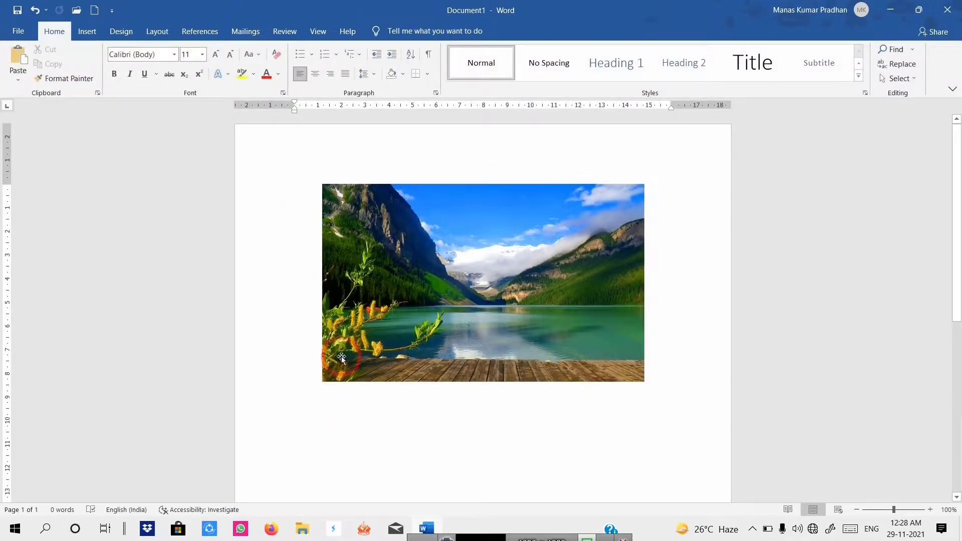
pyautogui.write('=')
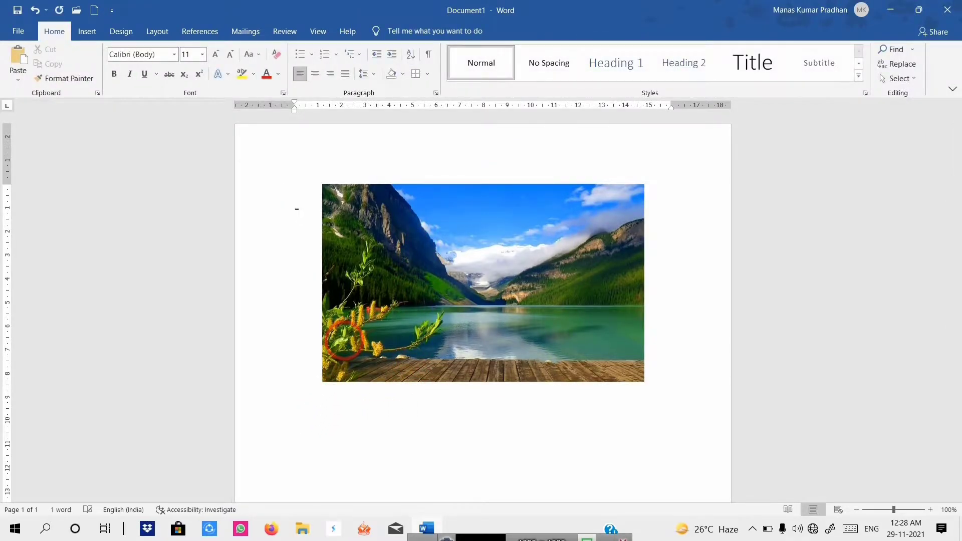
pyautogui.write('RA')
pyautogui.write('ND')
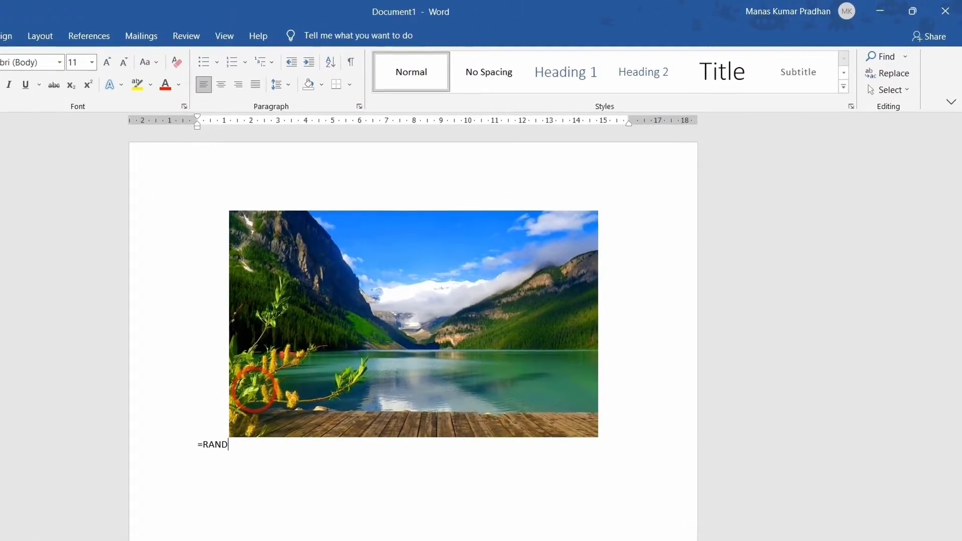
pyautogui.write('()')
pyautogui.press('Return')
# - Shrink the landscape picture proportionally to about 5.66 cm high and 9.21 cm wide
pyautogui.click(592, 343)
pyautogui.moveTo(641, 301); pyautogui.dragTo(554, 236)
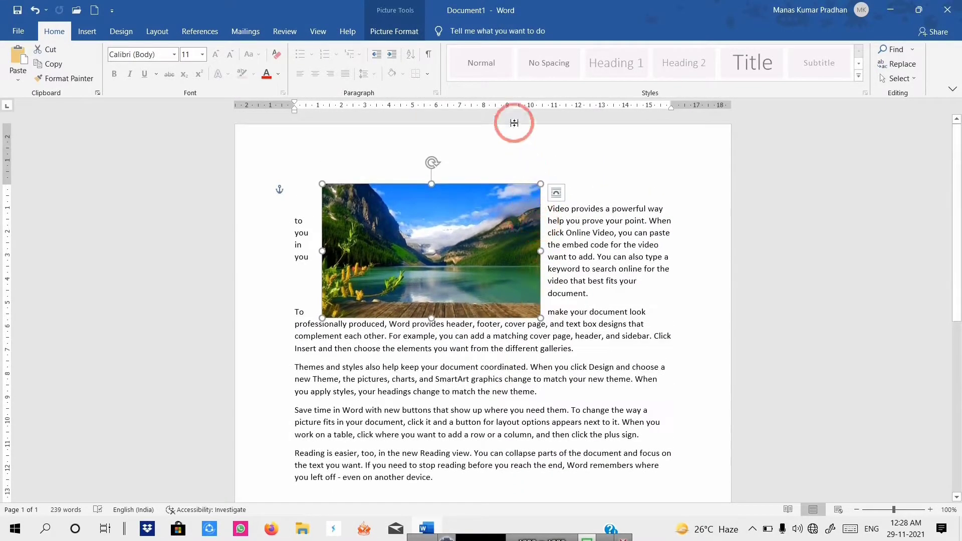
pyautogui.click(394, 32)
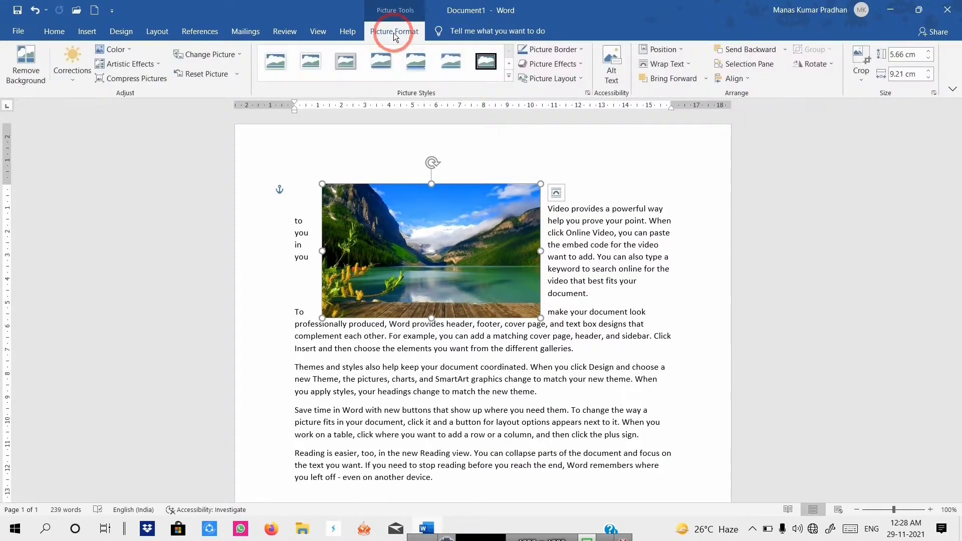
pyautogui.click(691, 64)
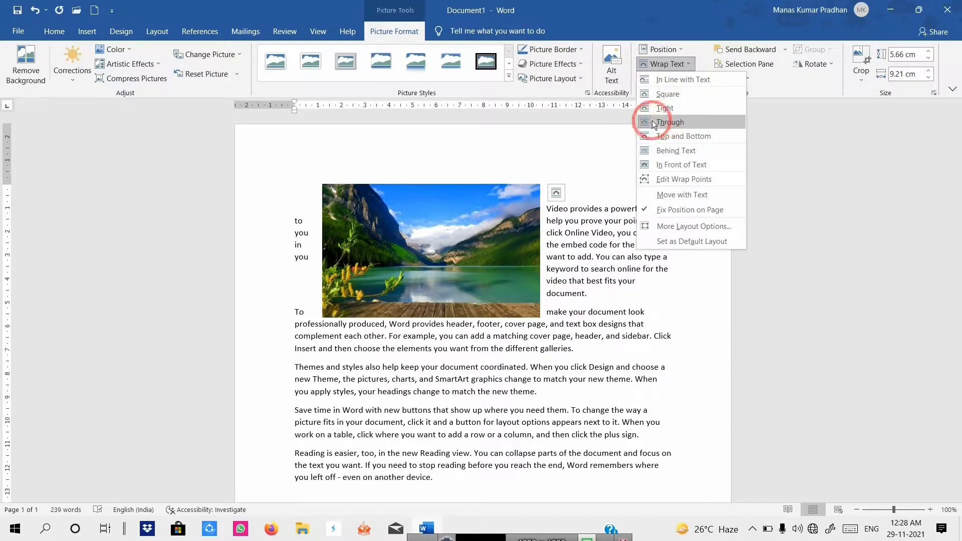
pyautogui.click(585, 148)
# - Insert the IMG_20210424_1 cartoon picture of the two children from this device below the last paragraph
pyautogui.scroll(-4, 586, 150)
pyautogui.scroll(-2, 586, 150)
pyautogui.click(619, 271)
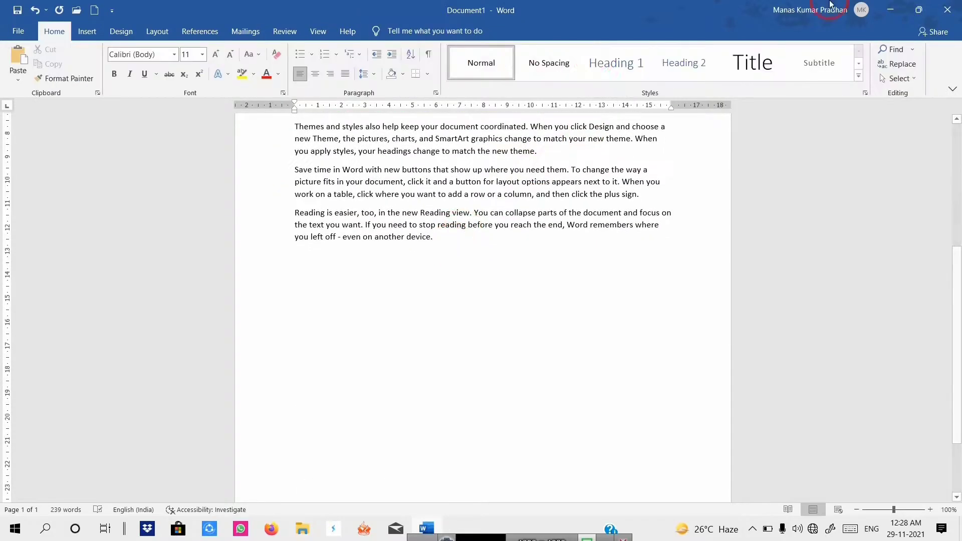
pyautogui.click(84, 32)
pyautogui.click(126, 83)
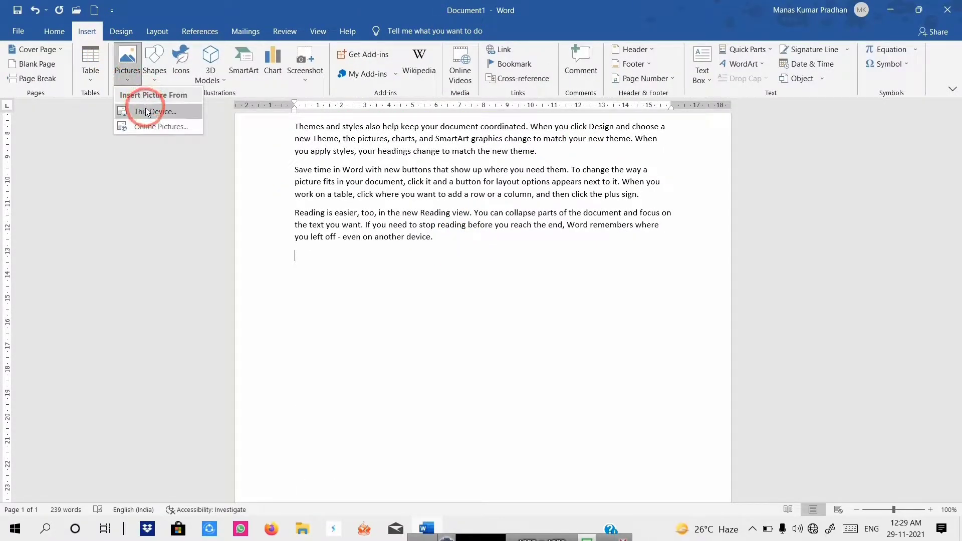
pyautogui.click(145, 109)
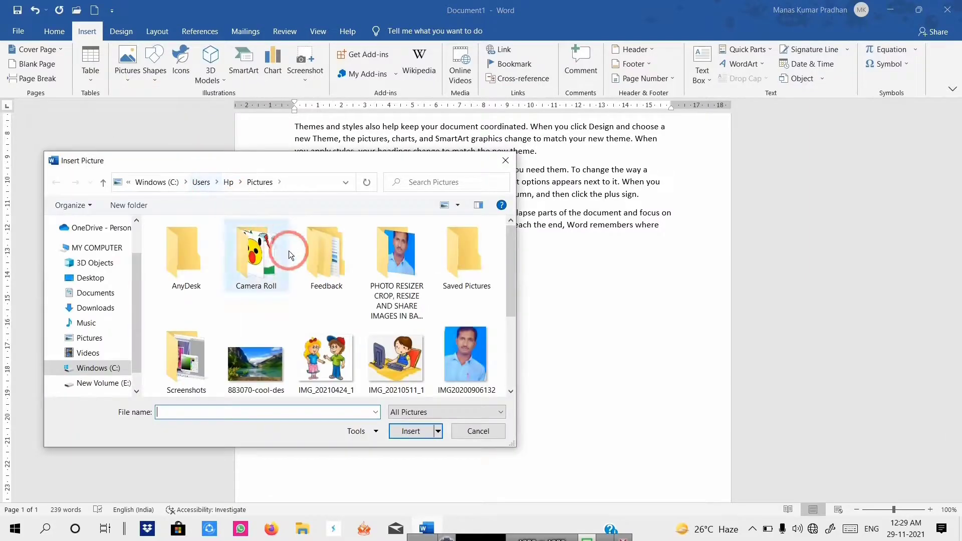
pyautogui.click(325, 358)
pyautogui.click(415, 435)
# - Shrink the cartoon picture proportionally to about 6.23 cm high and 7.37 cm wide
pyautogui.scroll(-3, 521, 371)
pyautogui.moveTo(672, 373); pyautogui.dragTo(530, 202)
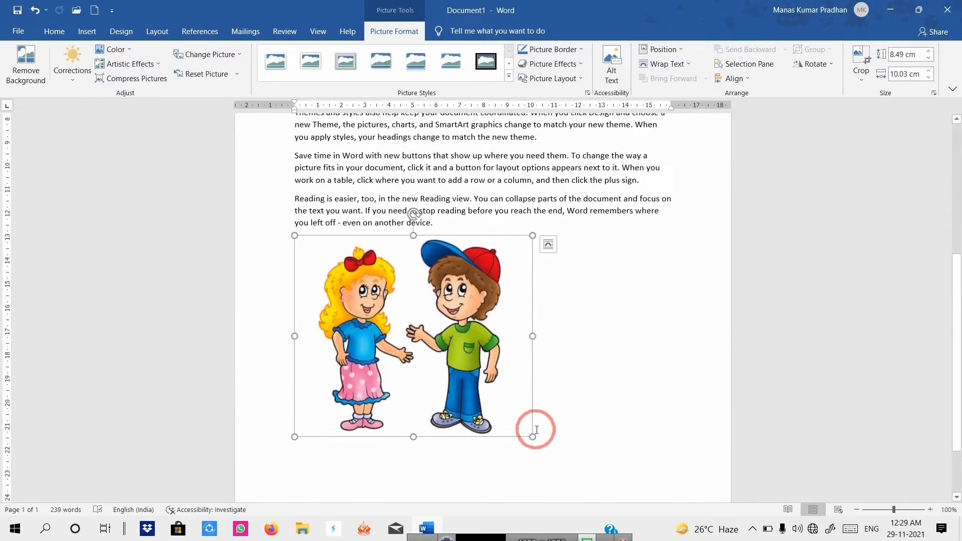
pyautogui.moveTo(532, 436); pyautogui.dragTo(469, 382)
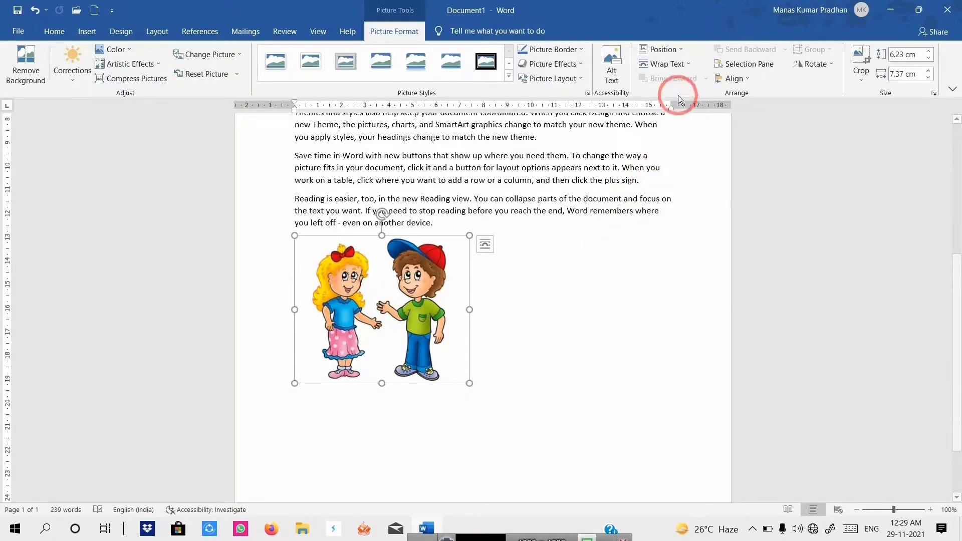
# - Set the cartoon picture's text wrapping to Through and move it toward the right margin below the last paragraph
pyautogui.click(681, 66)
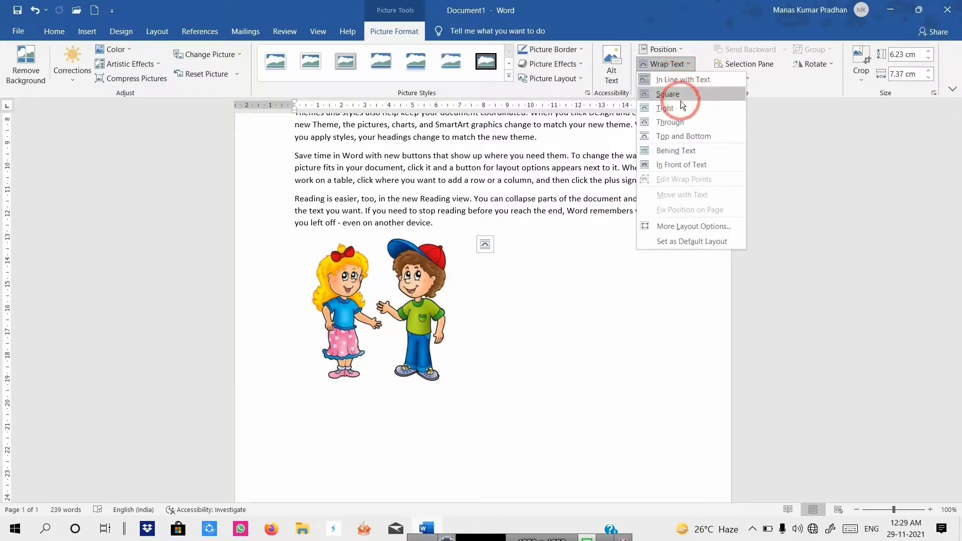
pyautogui.click(672, 120)
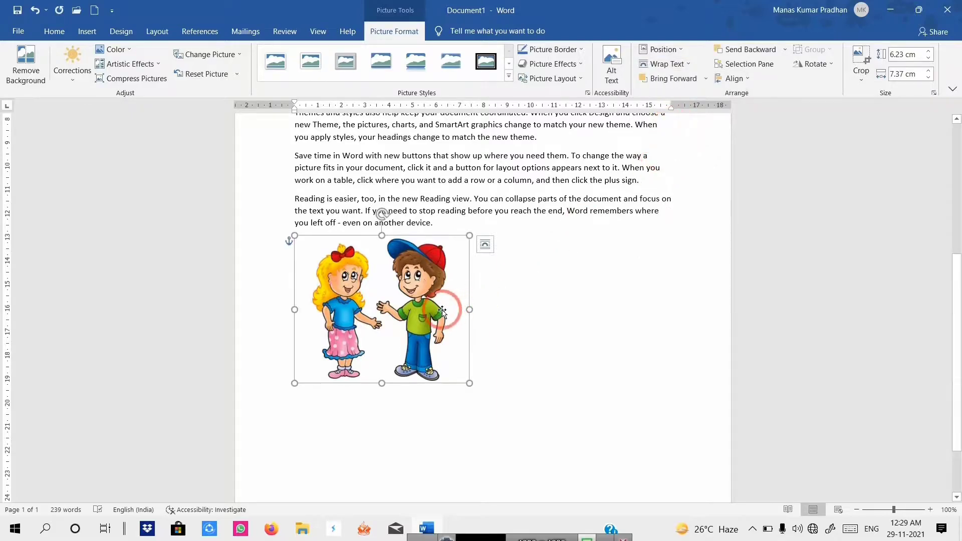
pyautogui.moveTo(406, 302); pyautogui.dragTo(536, 293)
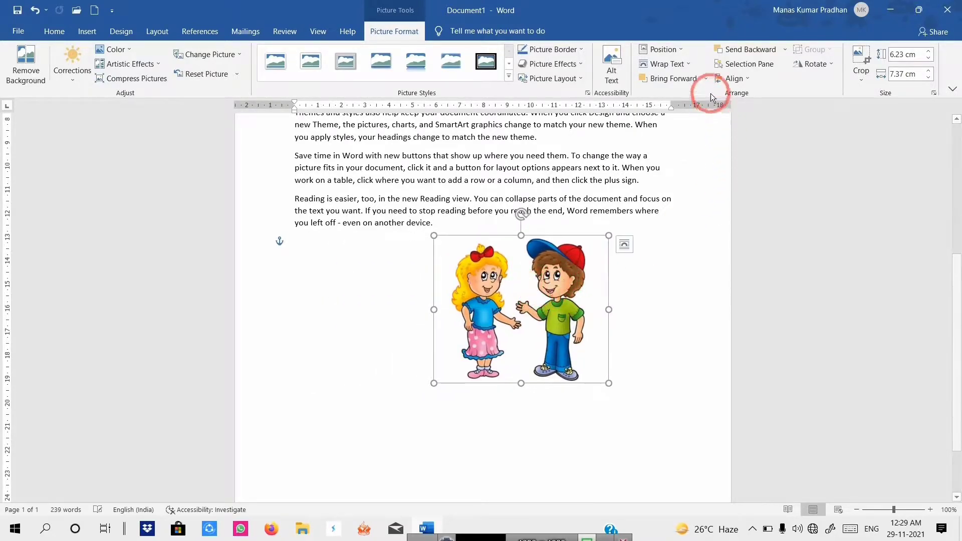
# - Reapply Through wrapping to the cartoon picture and move it back toward the left margin
pyautogui.click(689, 64)
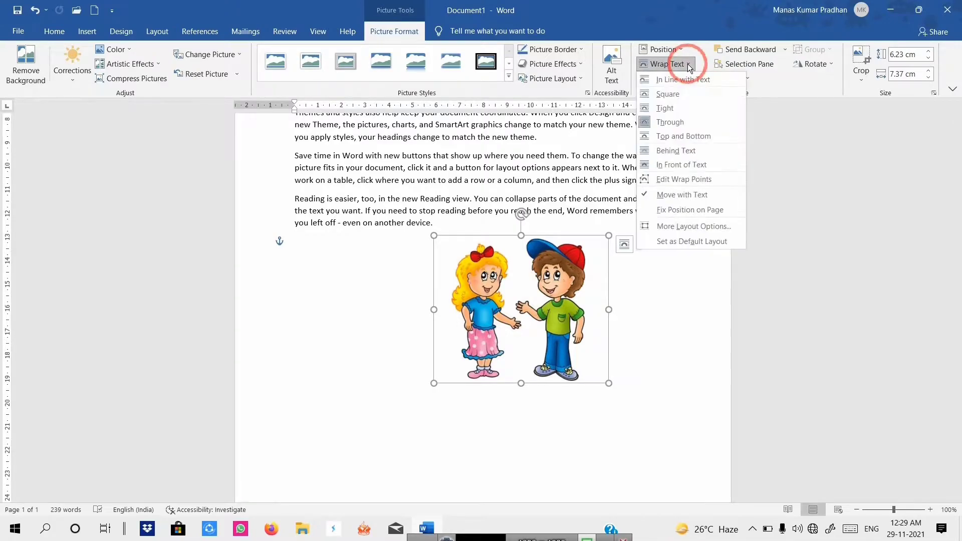
pyautogui.click(669, 122)
pyautogui.moveTo(564, 253); pyautogui.dragTo(429, 248)
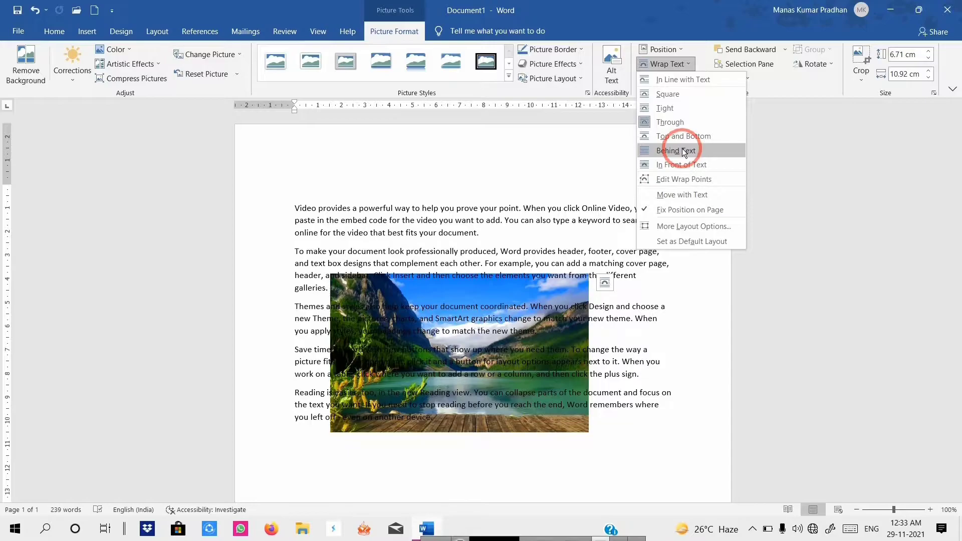
# - Place the landscape picture behind the text, and switch its wrapping to In Front of Text
pyautogui.click(681, 149)
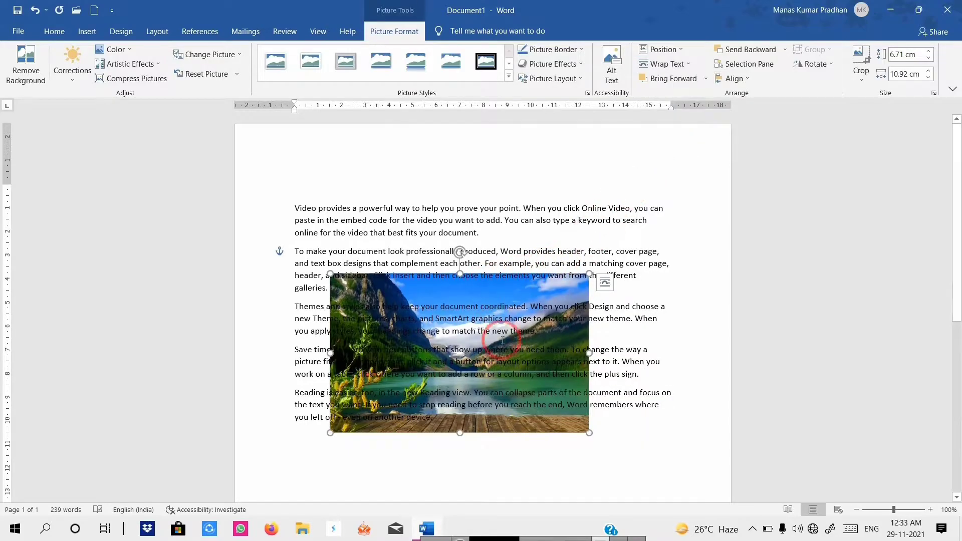
pyautogui.click(478, 345)
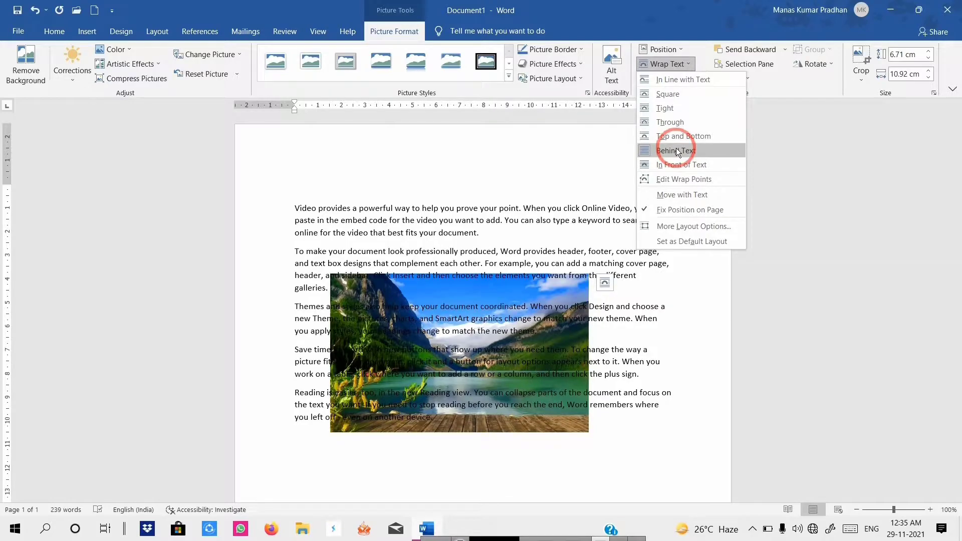
pyautogui.click(675, 151)
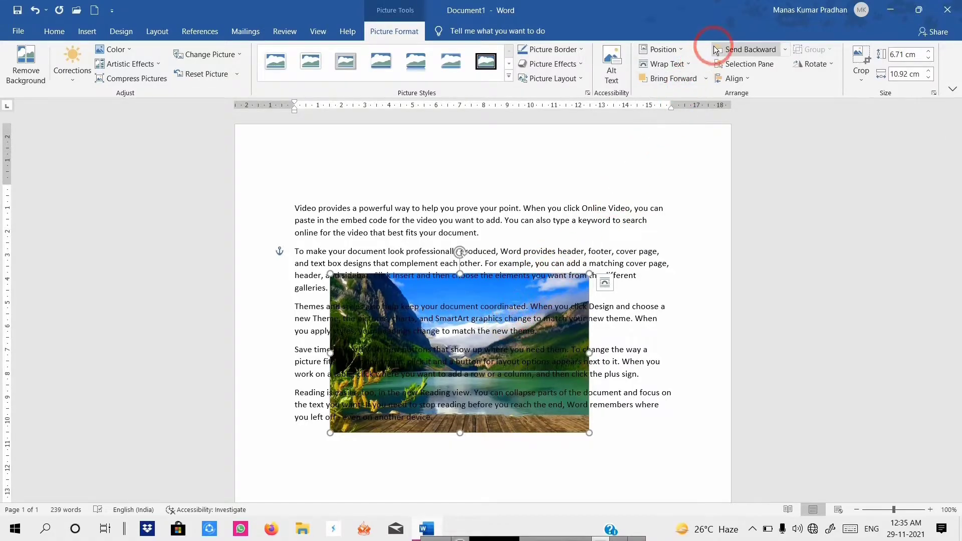
pyautogui.click(690, 64)
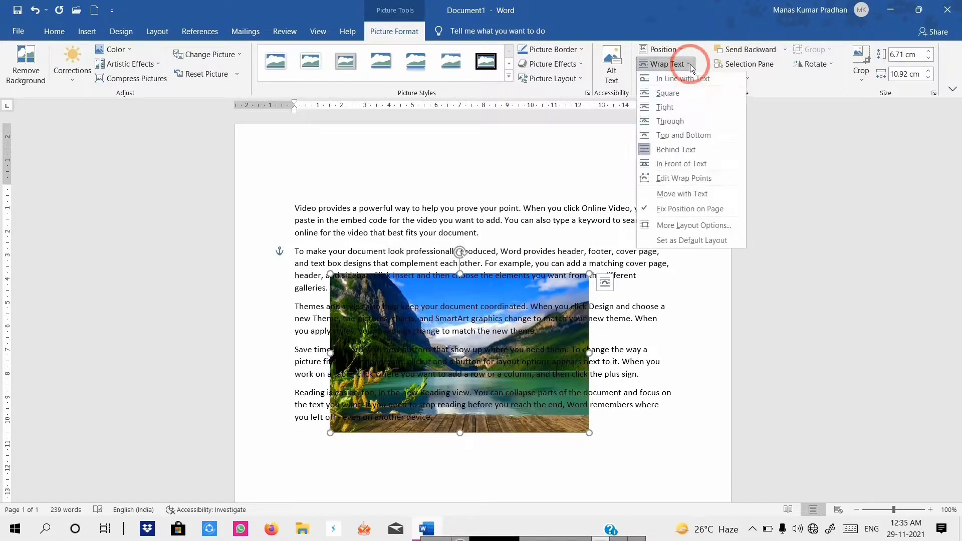
pyautogui.click(699, 164)
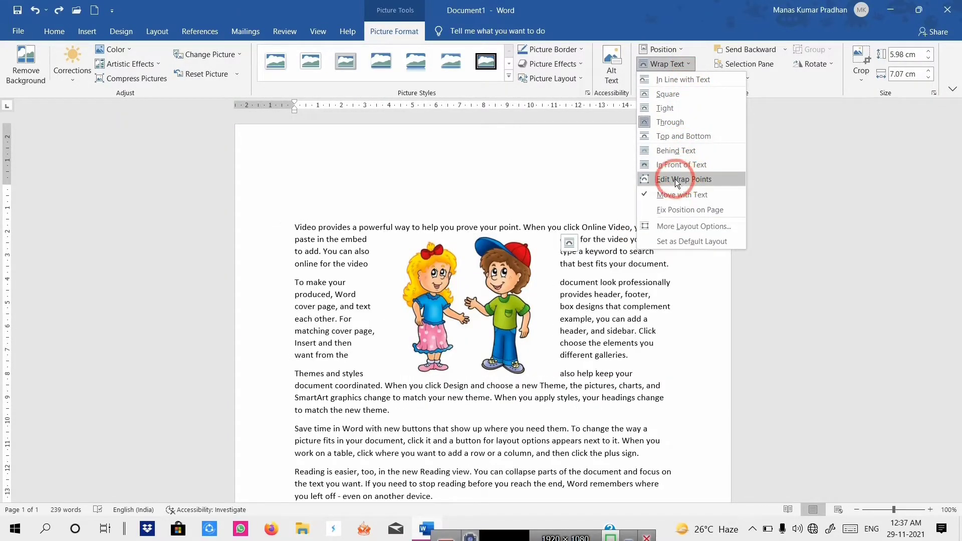
# - Edit the cartoon picture's wrap points, pulling all four corners slightly inward so the text wraps closer
pyautogui.click(692, 179)
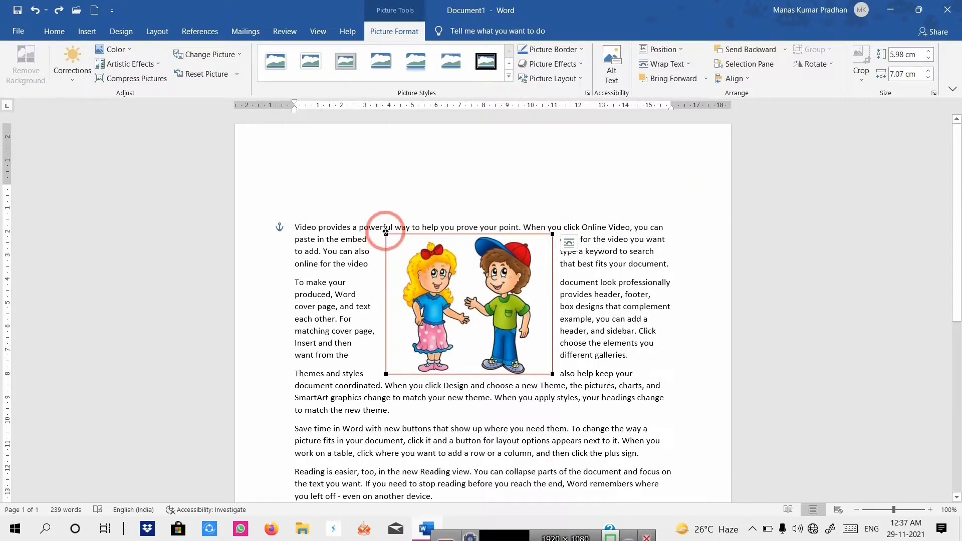
pyautogui.moveTo(386, 234); pyautogui.dragTo(400, 241)
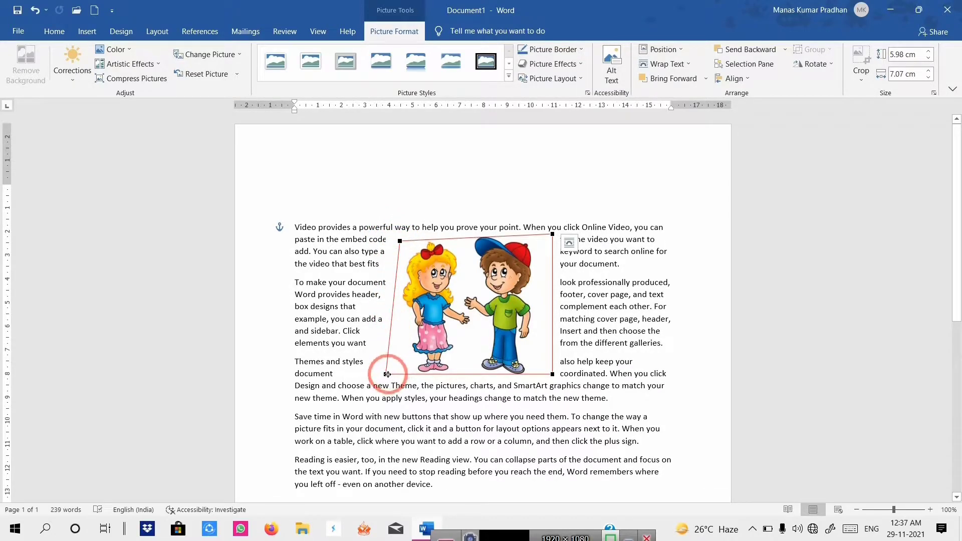
pyautogui.moveTo(388, 374); pyautogui.dragTo(402, 366)
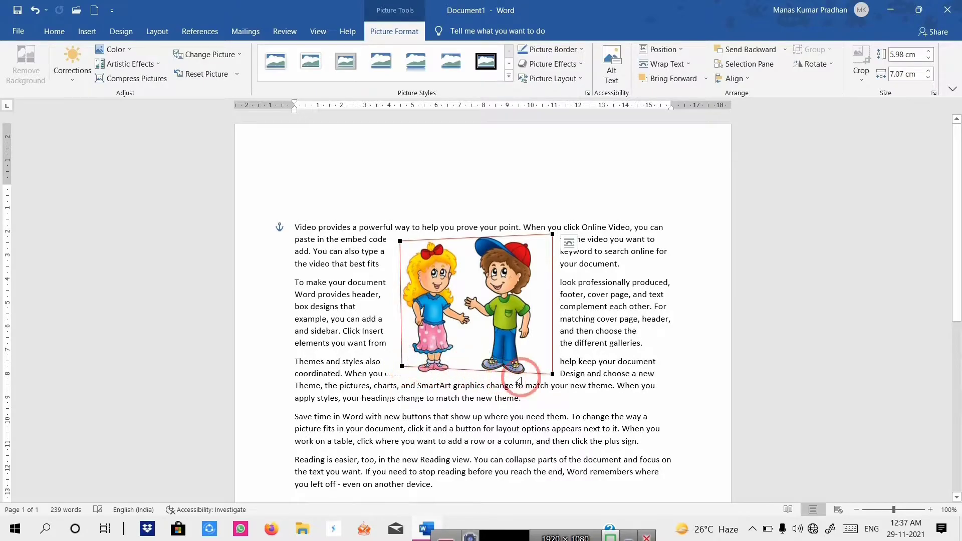
pyautogui.moveTo(554, 374); pyautogui.dragTo(543, 363)
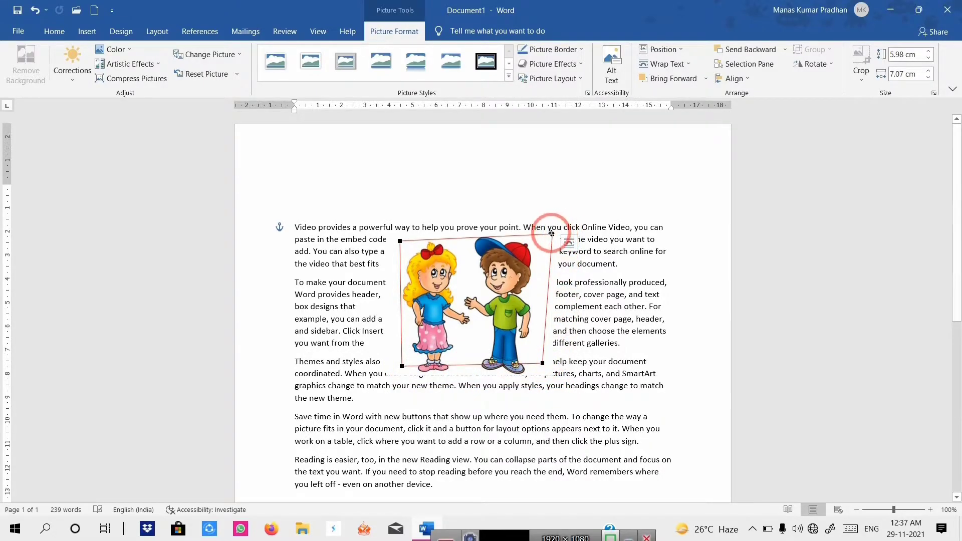
pyautogui.moveTo(551, 233); pyautogui.dragTo(542, 245)
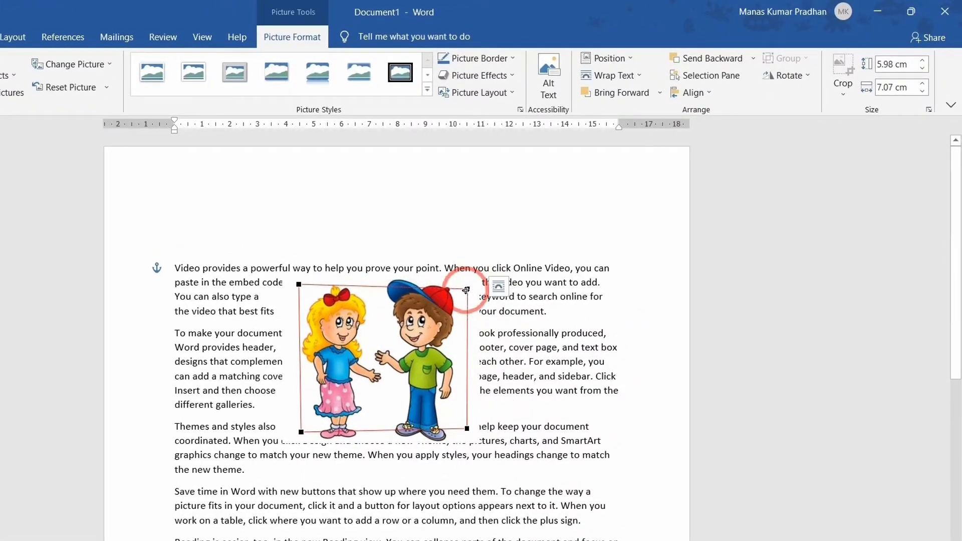
# - Add a blank line above the first paragraph, and set the cartoon picture to Fix Position on Page, slightly farther right
pyautogui.press('Return')
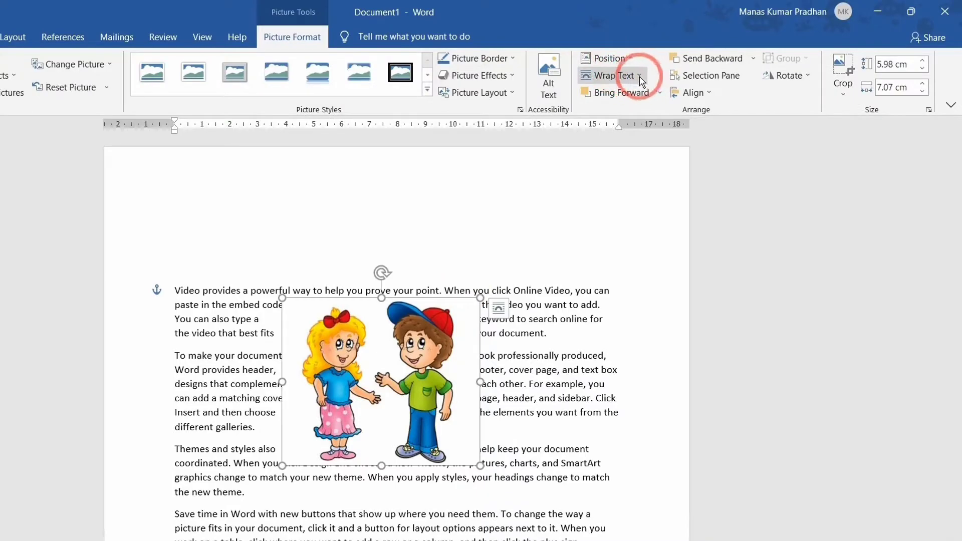
pyautogui.click(634, 81)
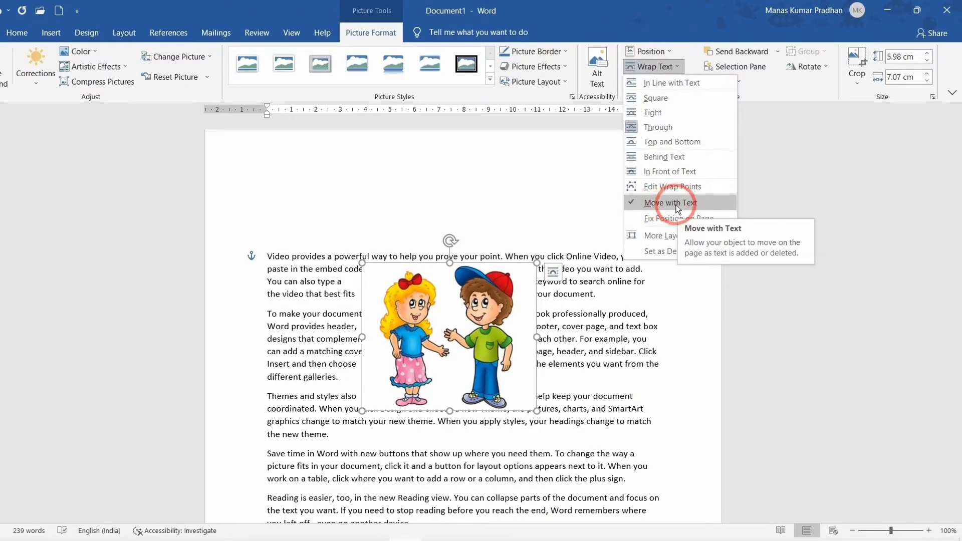
pyautogui.click(656, 219)
pyautogui.moveTo(483, 304); pyautogui.dragTo(506, 306)
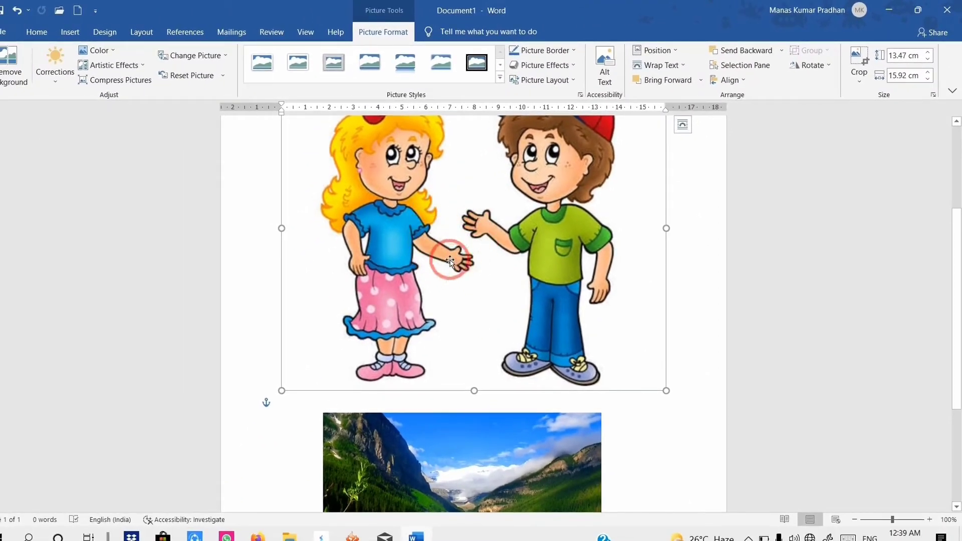
# - Move the landscape picture up so it overlaps the middle of the cartoon picture
pyautogui.click(474, 468)
pyautogui.scroll(-5, 472, 460)
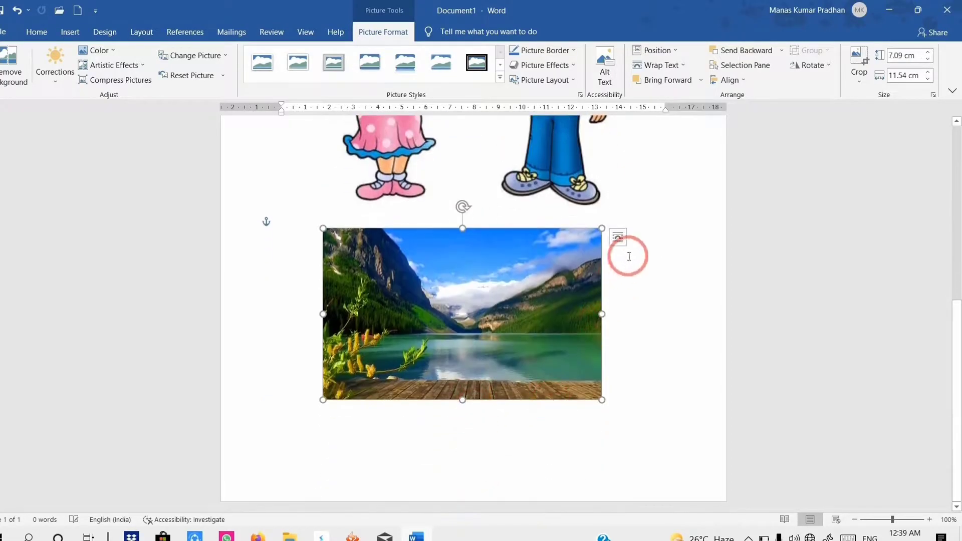
pyautogui.scroll(5, 628, 231)
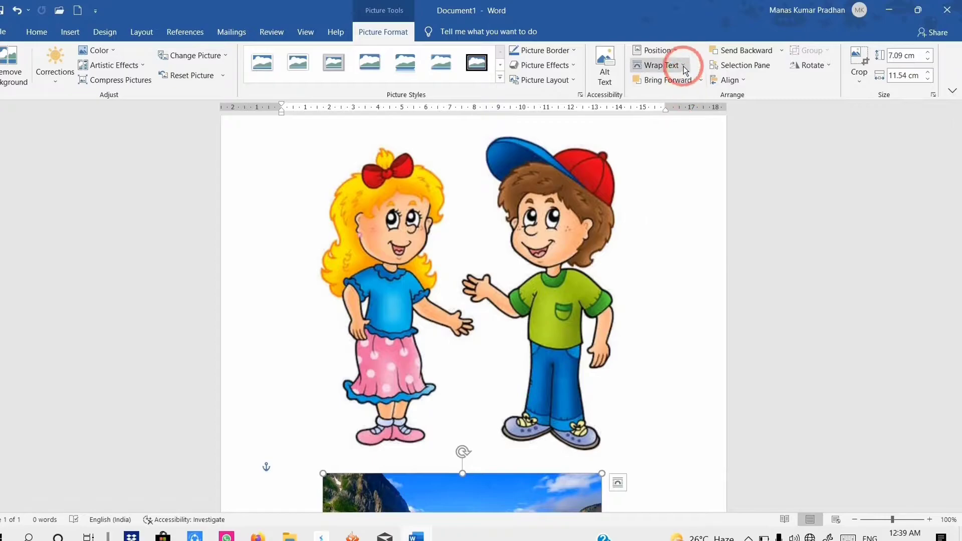
pyautogui.click(683, 66)
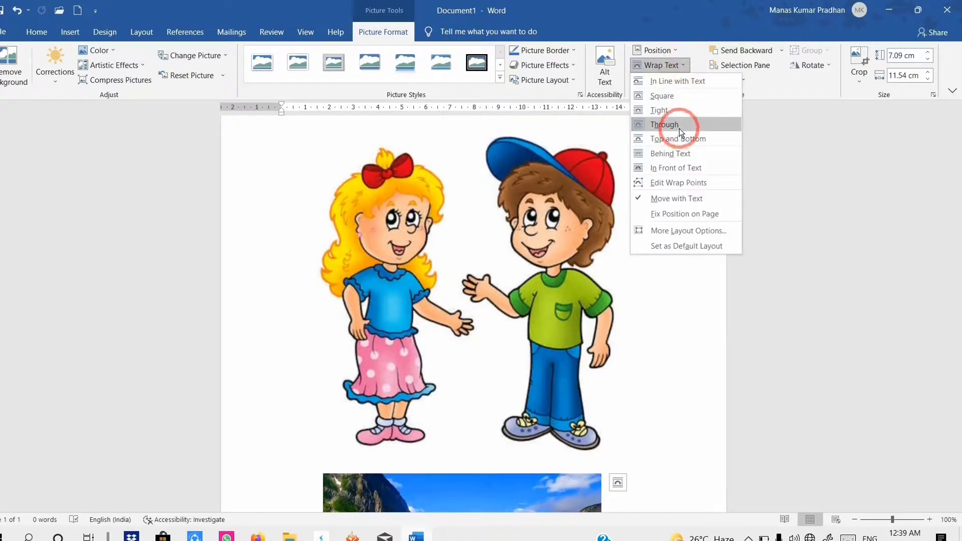
pyautogui.click(649, 354)
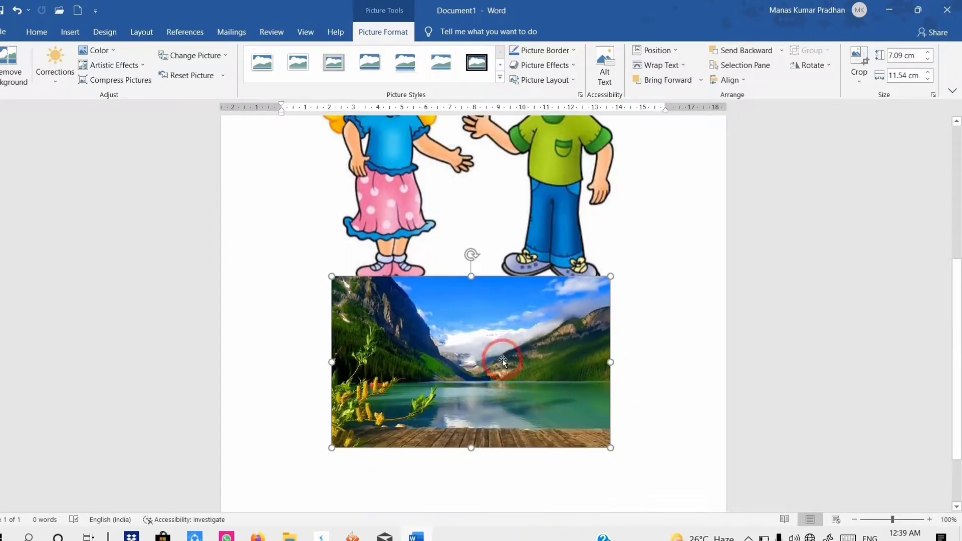
pyautogui.scroll(3, 492, 389)
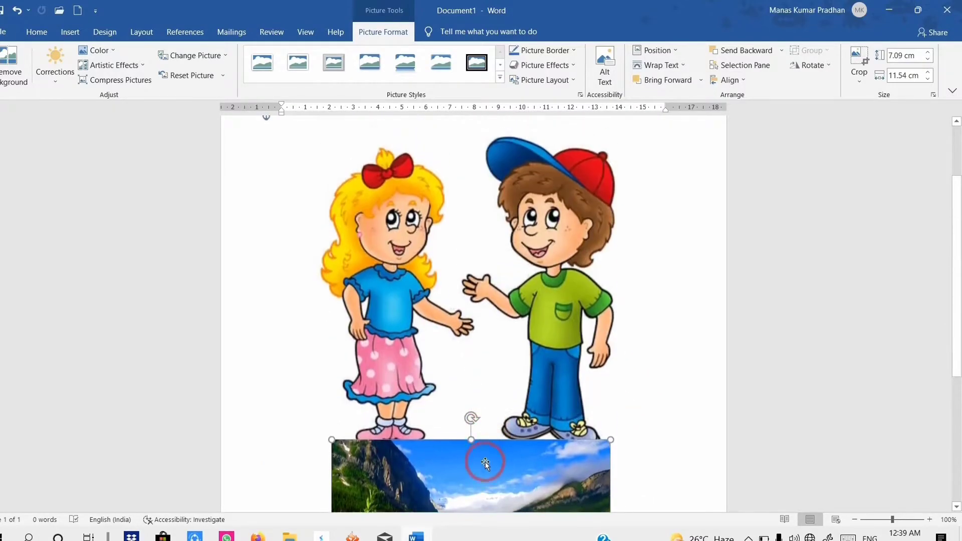
pyautogui.moveTo(490, 473); pyautogui.dragTo(501, 260)
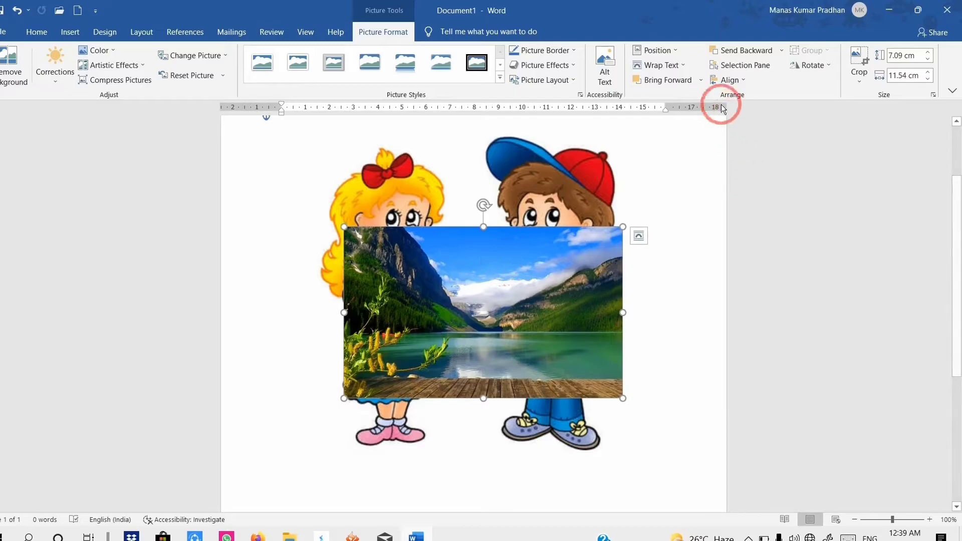
# - Send the landscape picture backward and bring it forward again, and demonstrate the same stacking change by bringing the cartoon picture forward and sending it backward
pyautogui.click(746, 50)
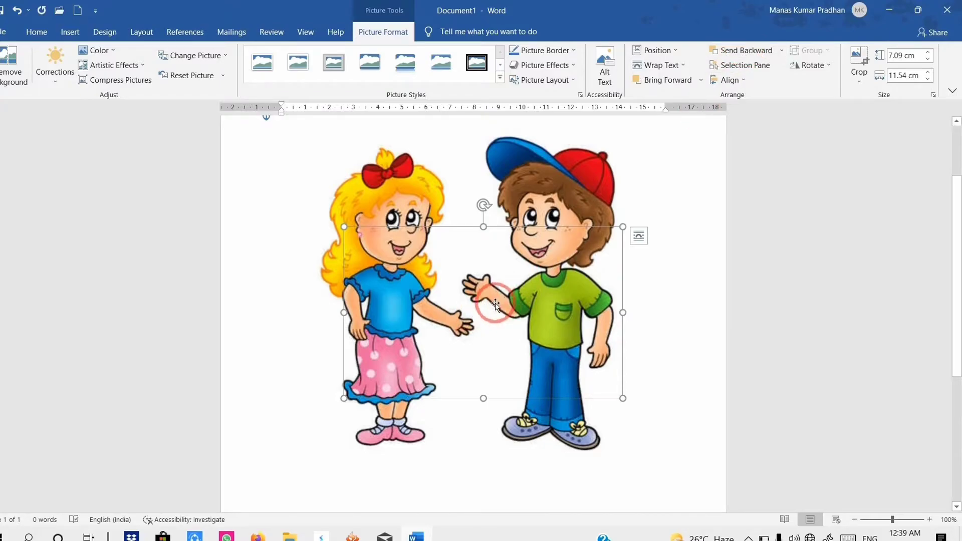
pyautogui.click(682, 85)
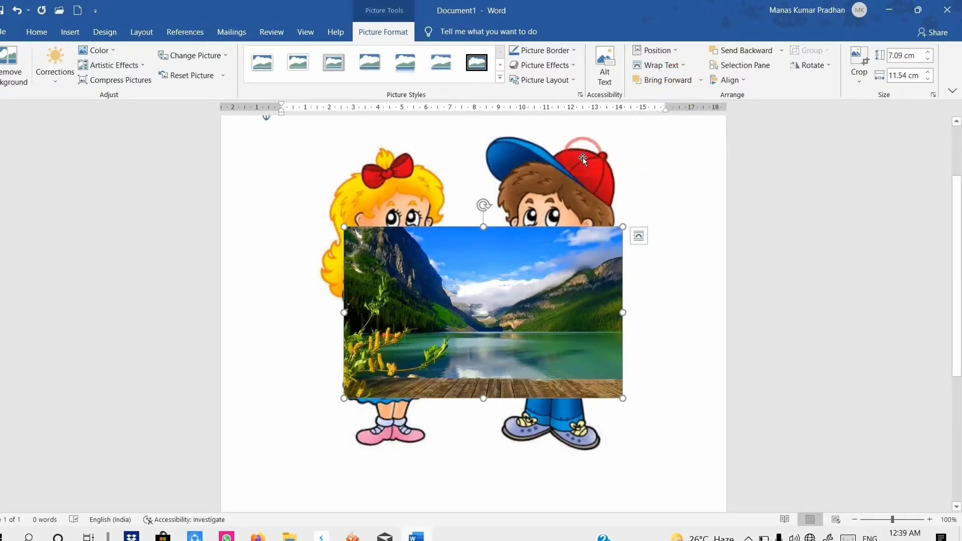
pyautogui.click(563, 188)
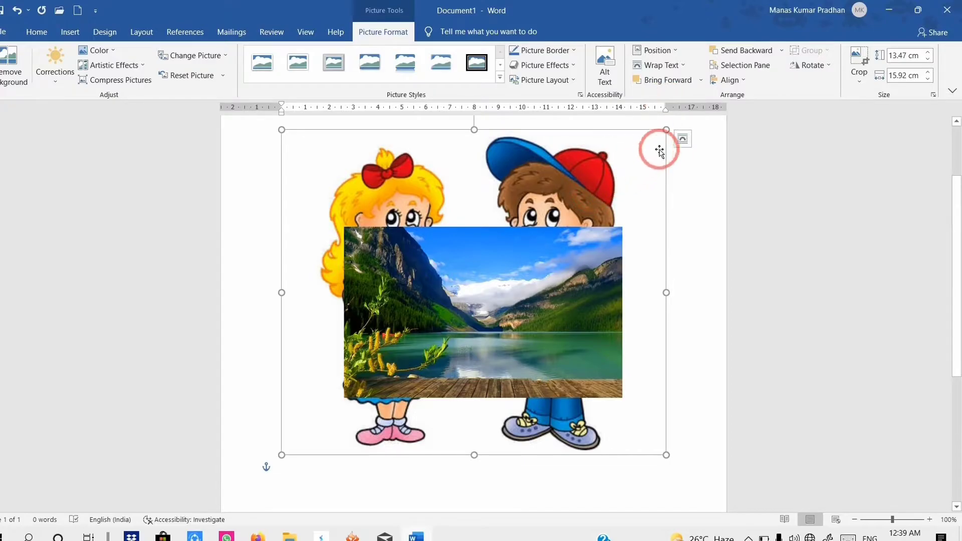
pyautogui.click(666, 80)
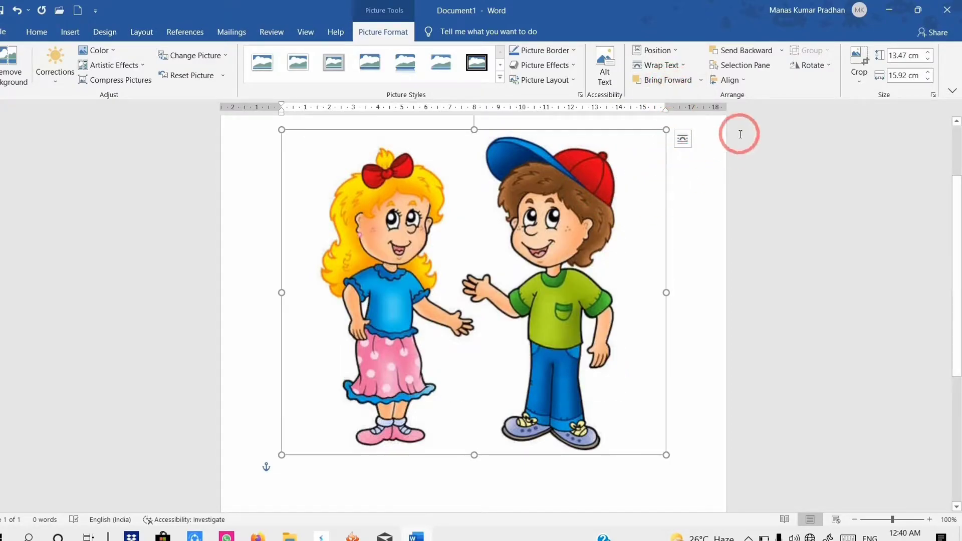
pyautogui.click(753, 52)
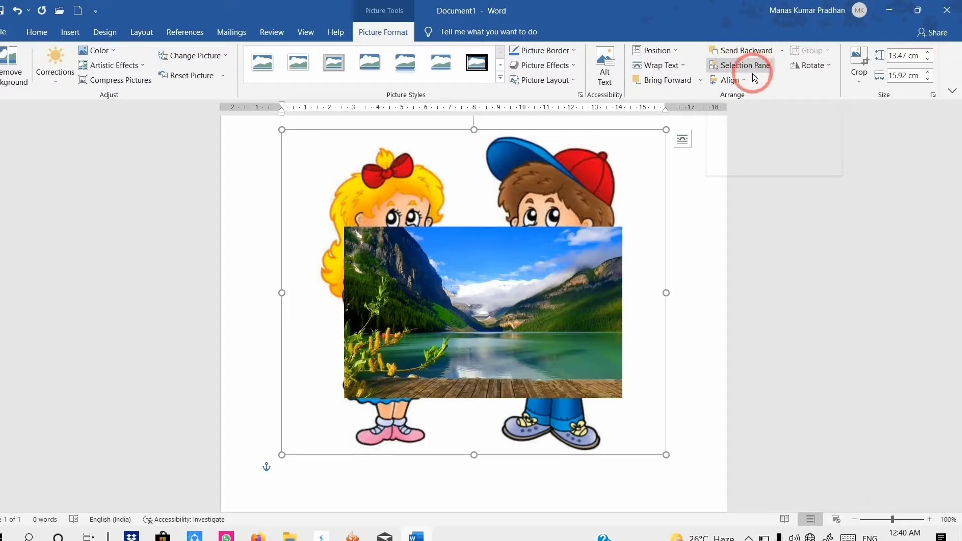
# - Show the Selection Pane and select the landscape and cartoon pictures from its list of objects
pyautogui.click(764, 66)
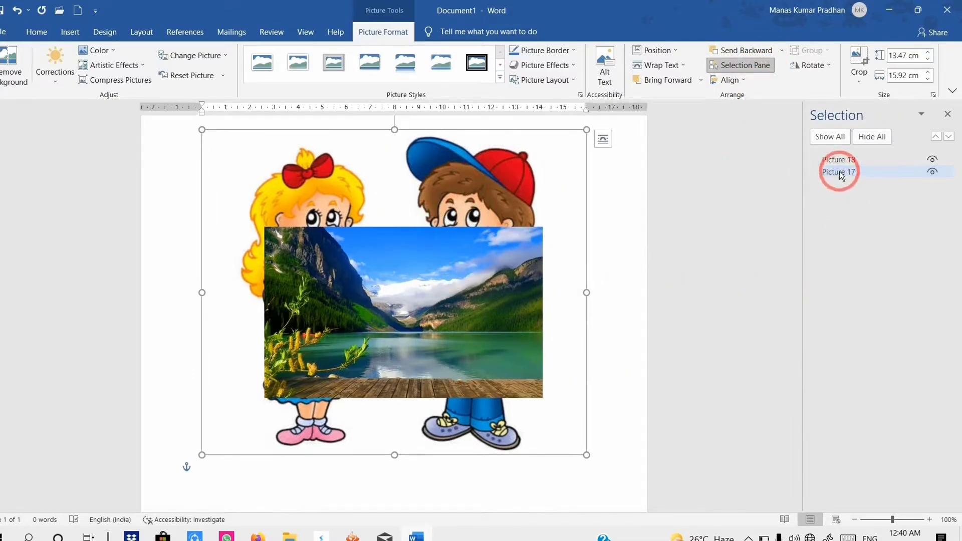
pyautogui.keyDown('ctrl'); pyautogui.click(862, 160); pyautogui.keyUp('ctrl')
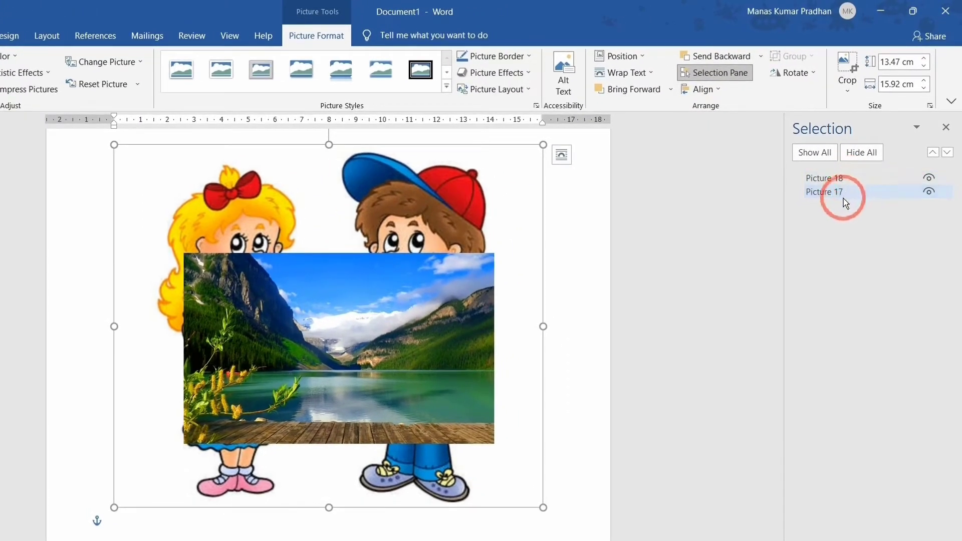
pyautogui.moveTo(852, 181)
pyautogui.mouseDown()
pyautogui.moveTo(850, 200)
pyautogui.moveTo(841, 175)
pyautogui.mouseUp()
pyautogui.click(848, 195)
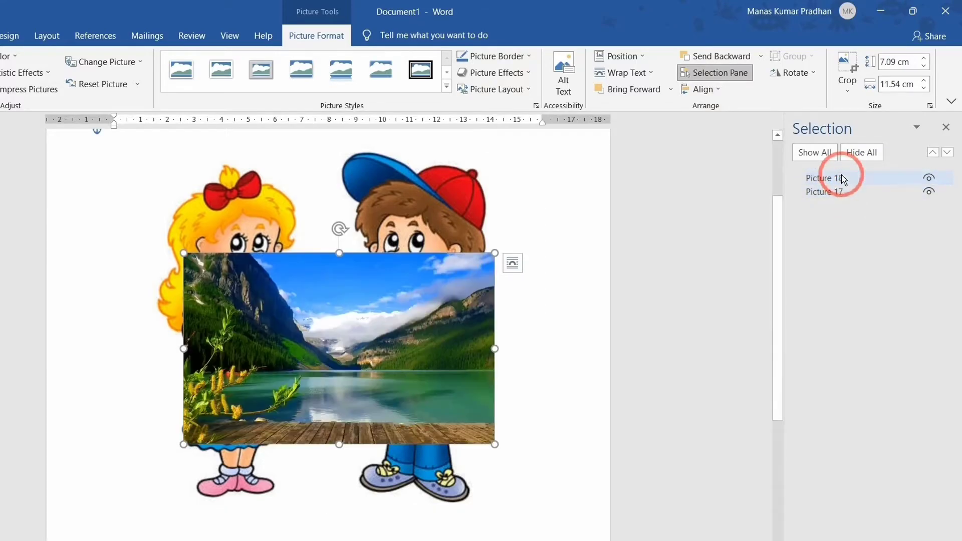
# - Hide and show the landscape picture through the Selection Pane, and repeat this for the cartoon picture
pyautogui.click(928, 179)
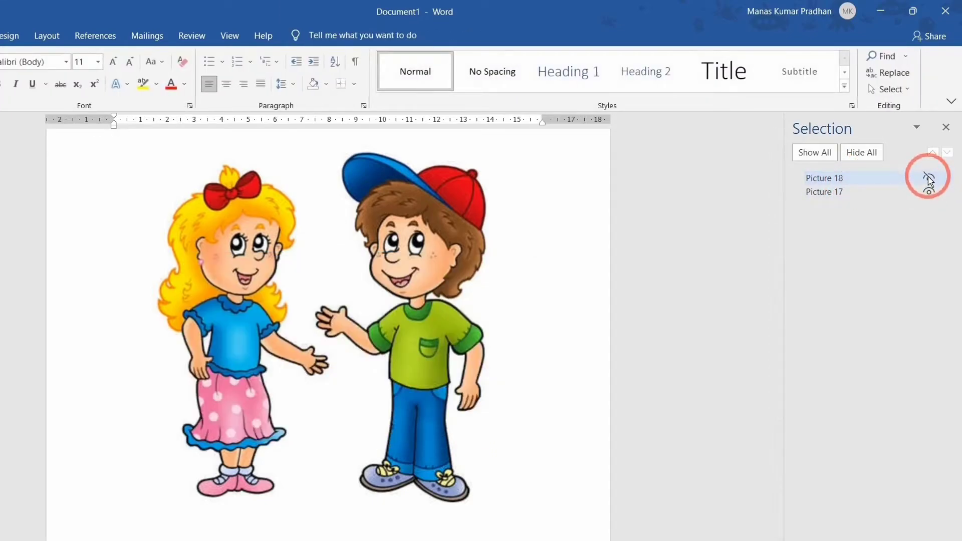
pyautogui.click(929, 180)
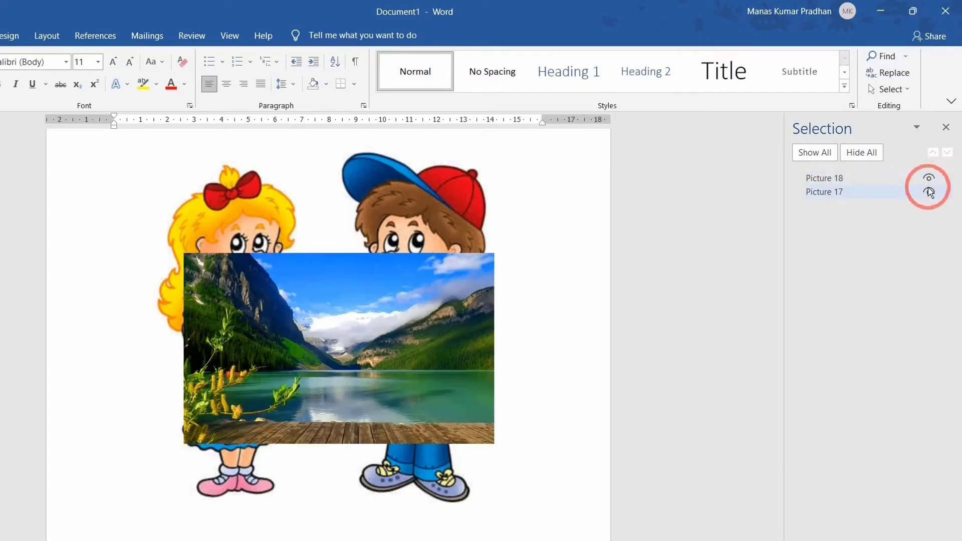
pyautogui.click(928, 191)
pyautogui.click(928, 191)
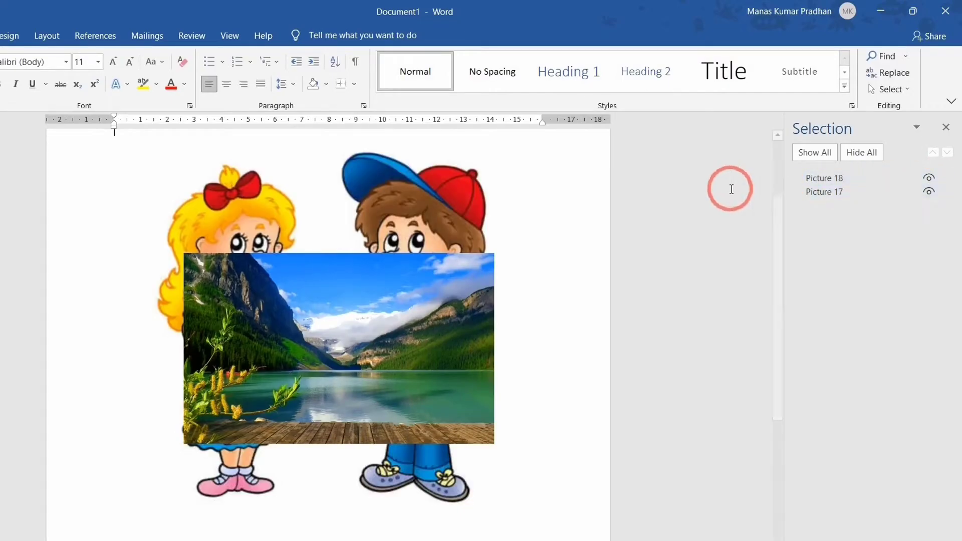
# - Align the small cartoon picture to the left margin, and switch its alignment to the horizontal center
pyautogui.click(423, 310)
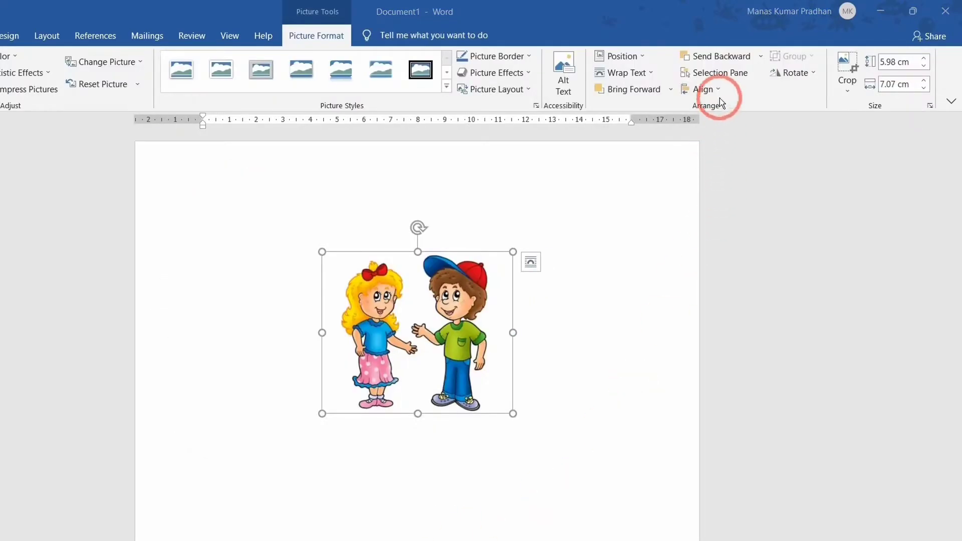
pyautogui.click(669, 105)
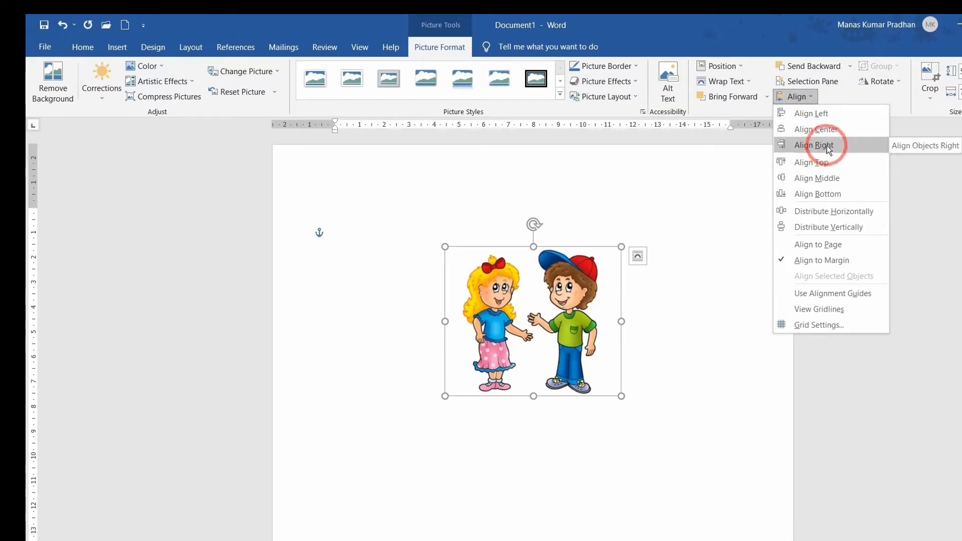
pyautogui.click(822, 117)
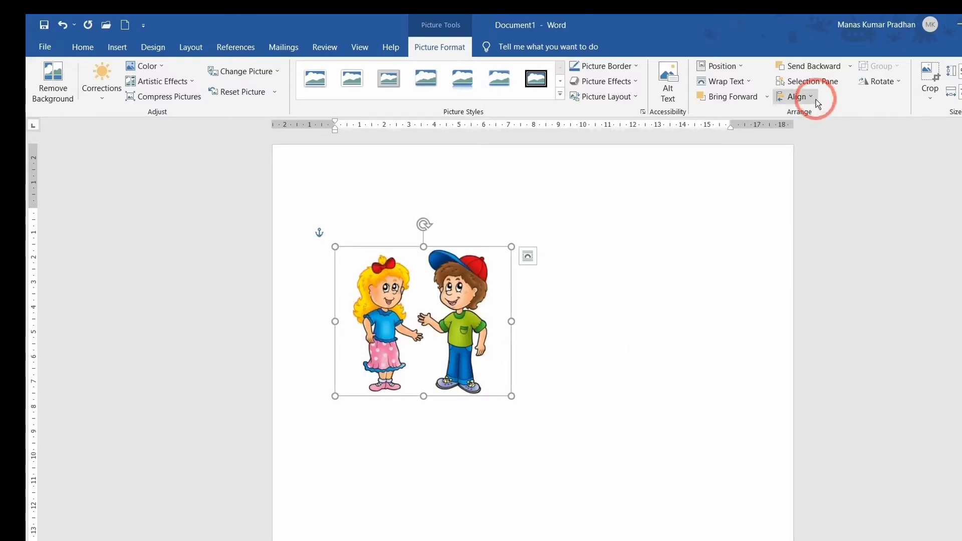
pyautogui.click(815, 99)
pyautogui.click(816, 129)
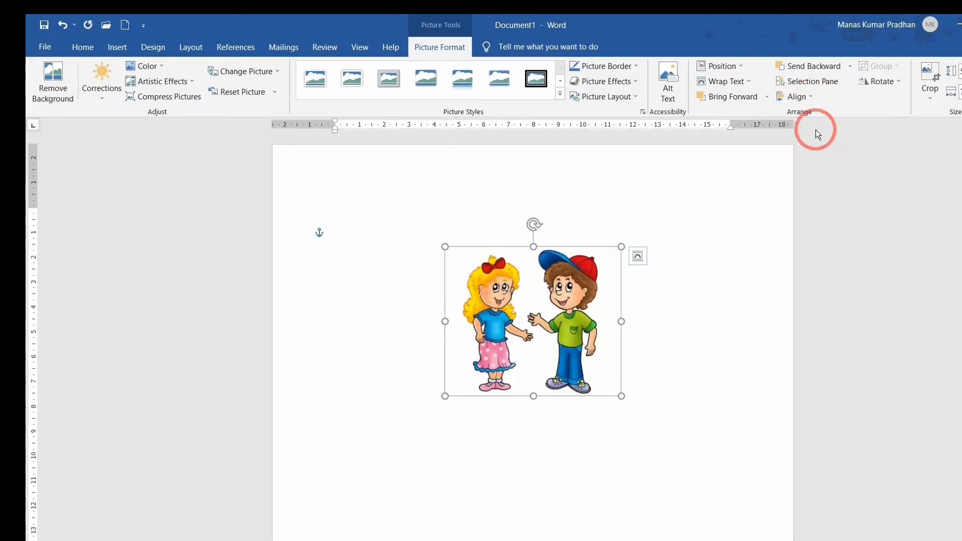
# - Align the cartoon picture to the right margin and to the top margin
pyautogui.click(808, 101)
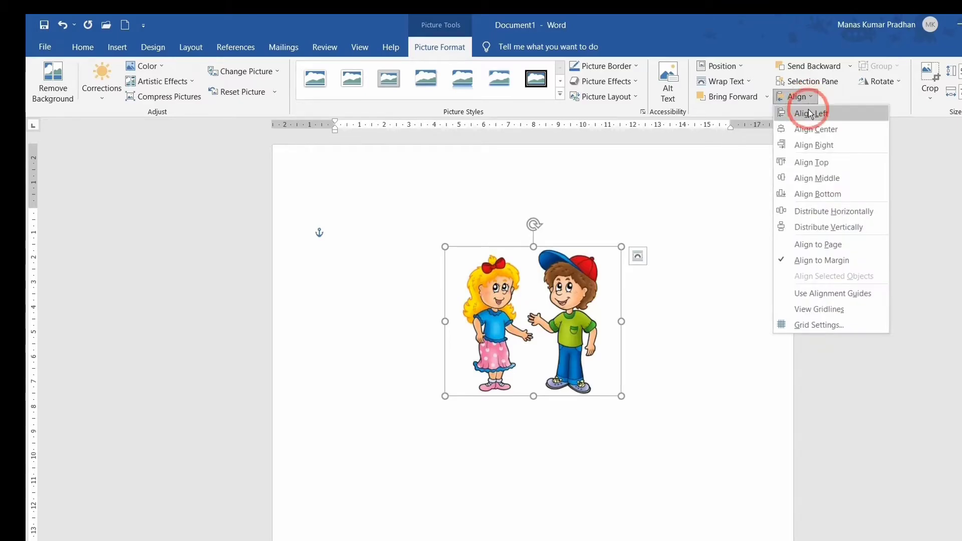
pyautogui.click(814, 144)
pyautogui.click(808, 96)
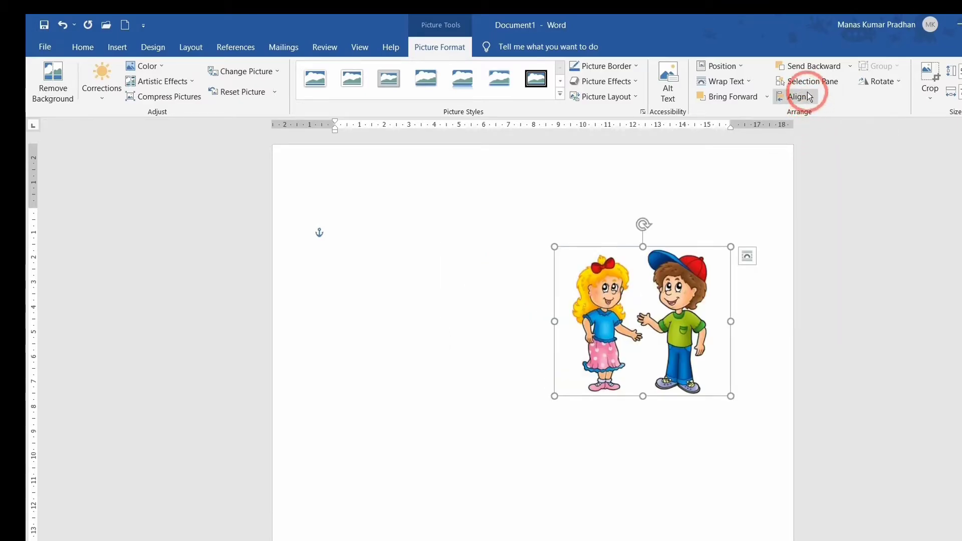
pyautogui.click(813, 162)
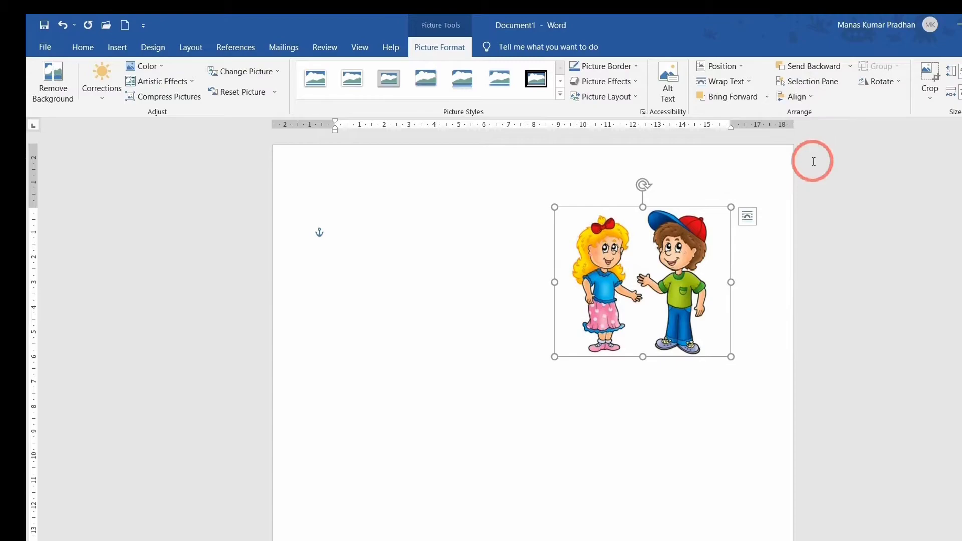
# - Align the cartoon picture to the vertical middle of the page, and switch it to the bottom margin
pyautogui.click(808, 98)
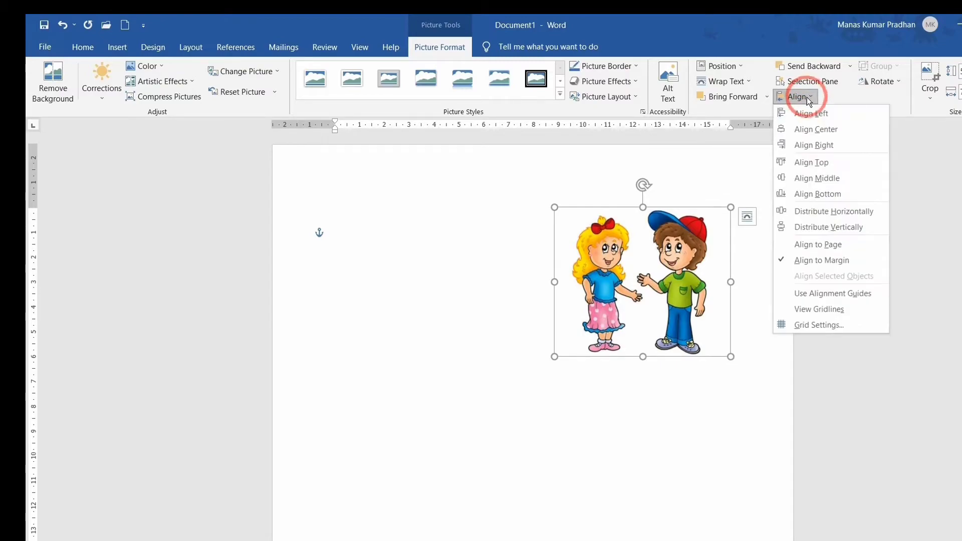
pyautogui.click(816, 177)
pyautogui.click(808, 98)
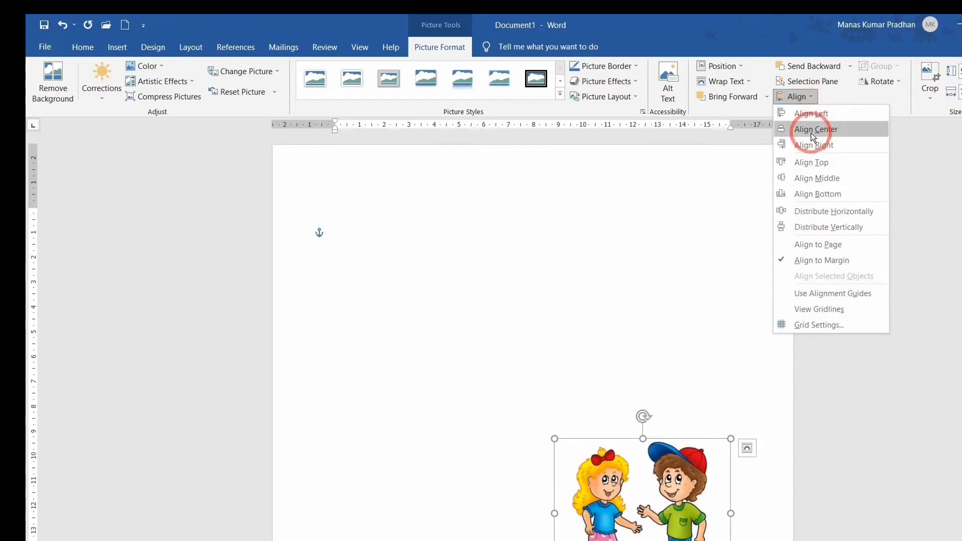
pyautogui.click(814, 193)
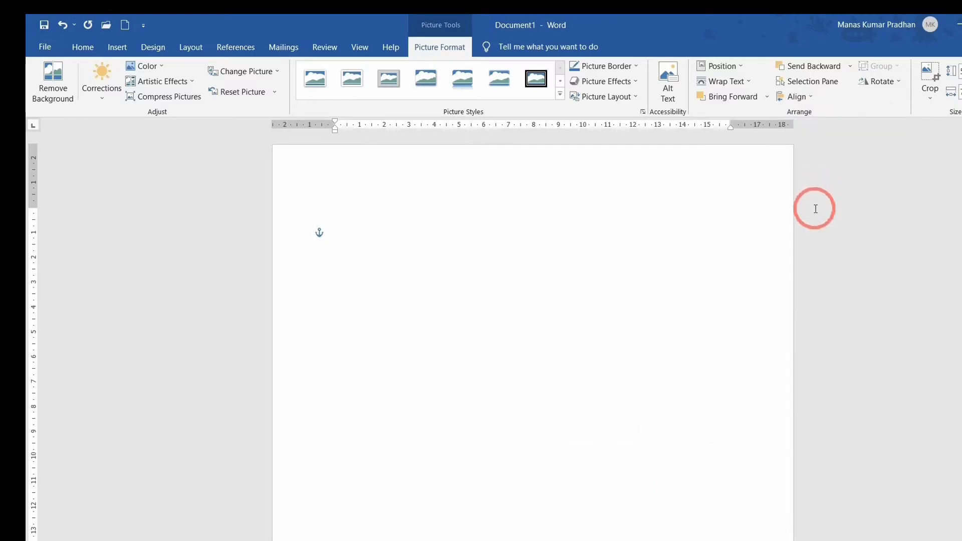
pyautogui.scroll(-5, 816, 209)
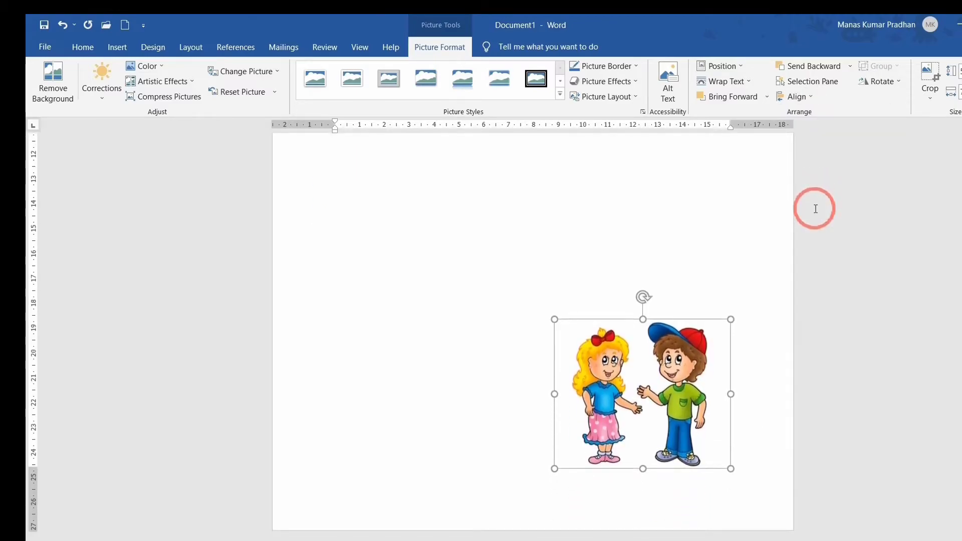
# - Align the cartoon picture back to the top margin
pyautogui.scroll(10, 815, 209)
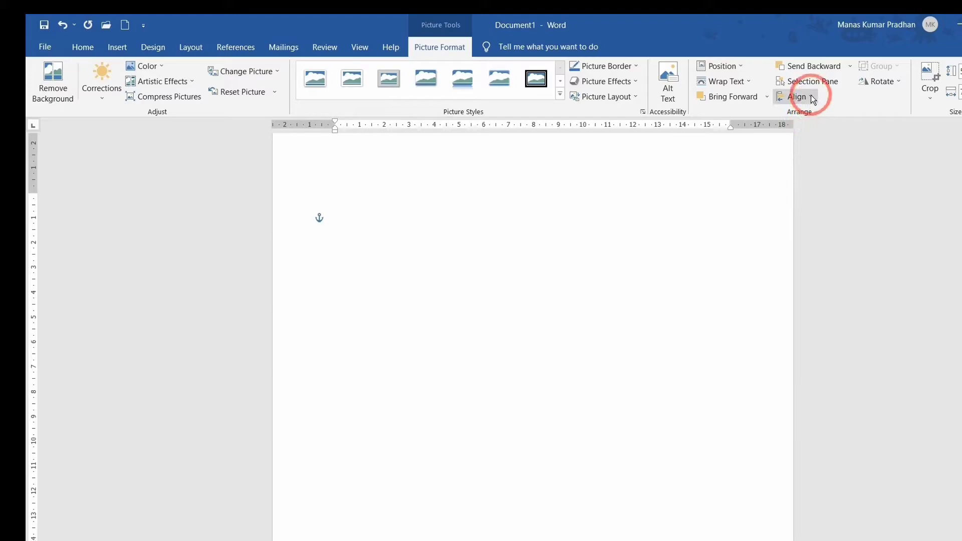
pyautogui.click(812, 97)
pyautogui.click(818, 160)
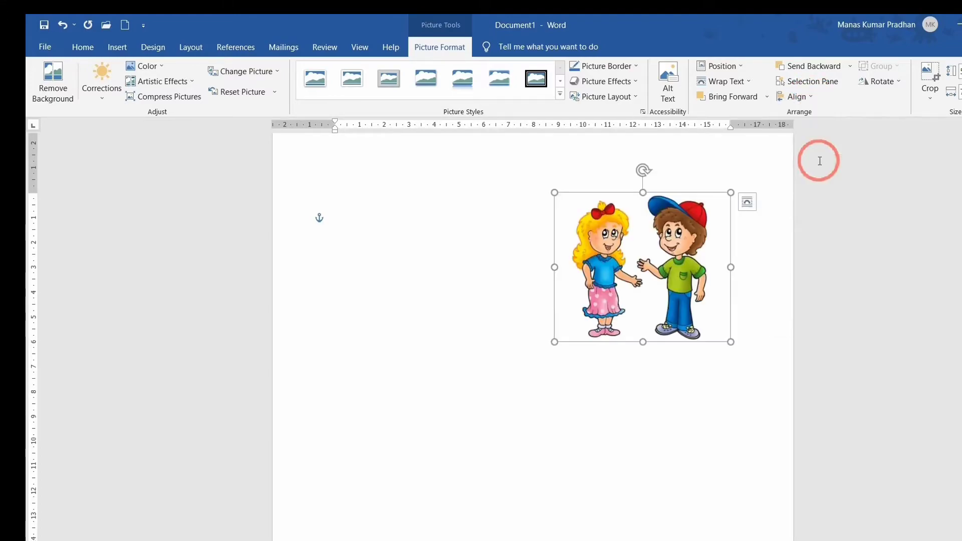
# - Distribute the cartoon picture horizontally and vertically between the margins, and undo the last change
pyautogui.click(812, 98)
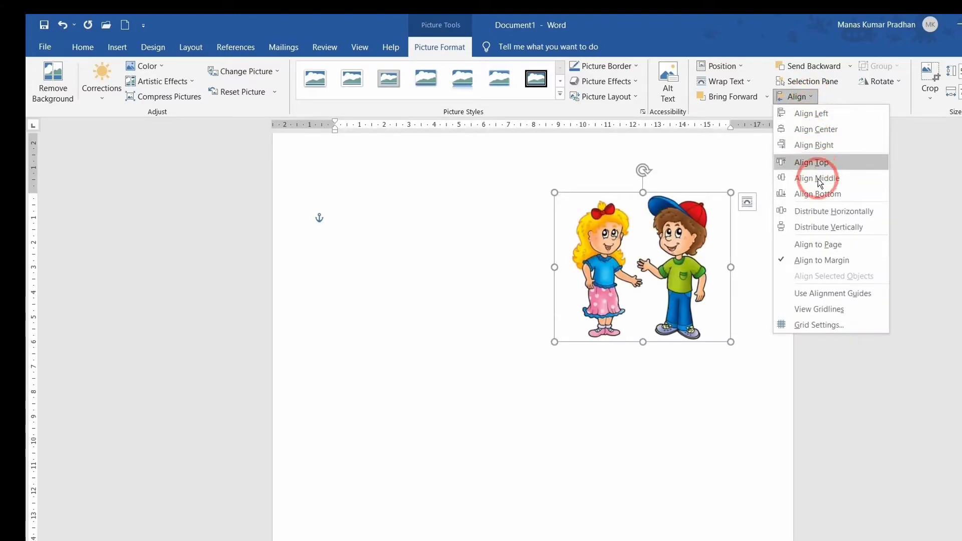
pyautogui.click(836, 212)
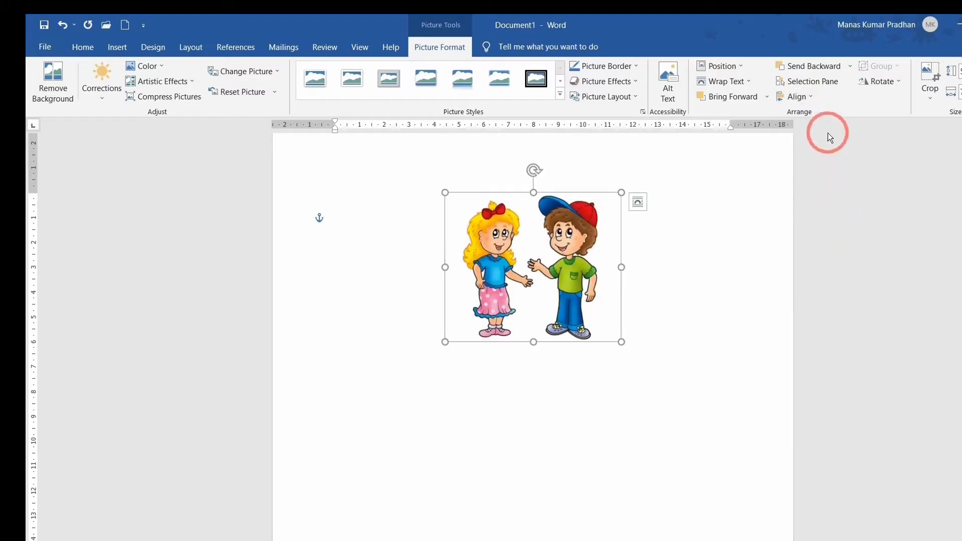
pyautogui.click(813, 98)
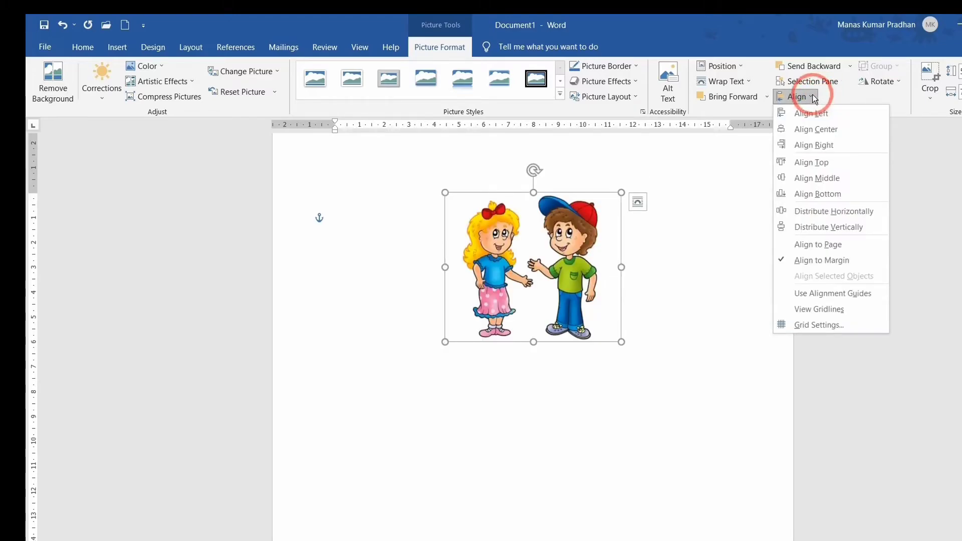
pyautogui.click(831, 223)
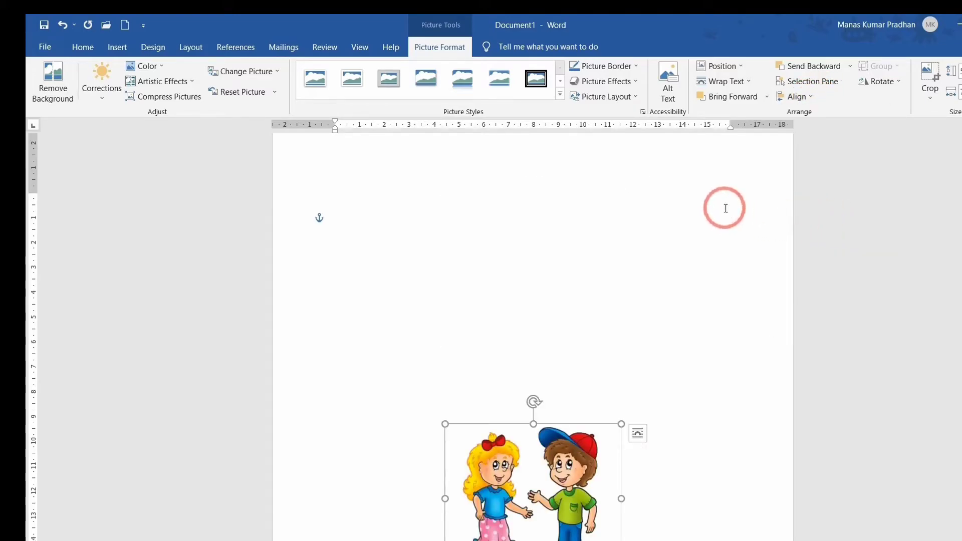
pyautogui.hotkey('ctrl', 'z')
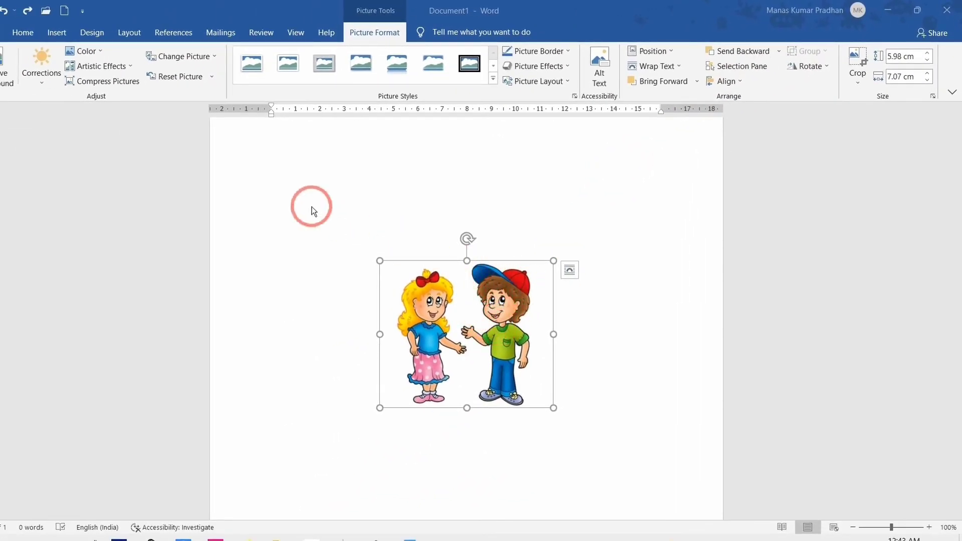
# - Insert the lake landscape picture from the Pictures folder and shrink it to about 6.45 cm high by 10.5 cm wide
pyautogui.click(55, 35)
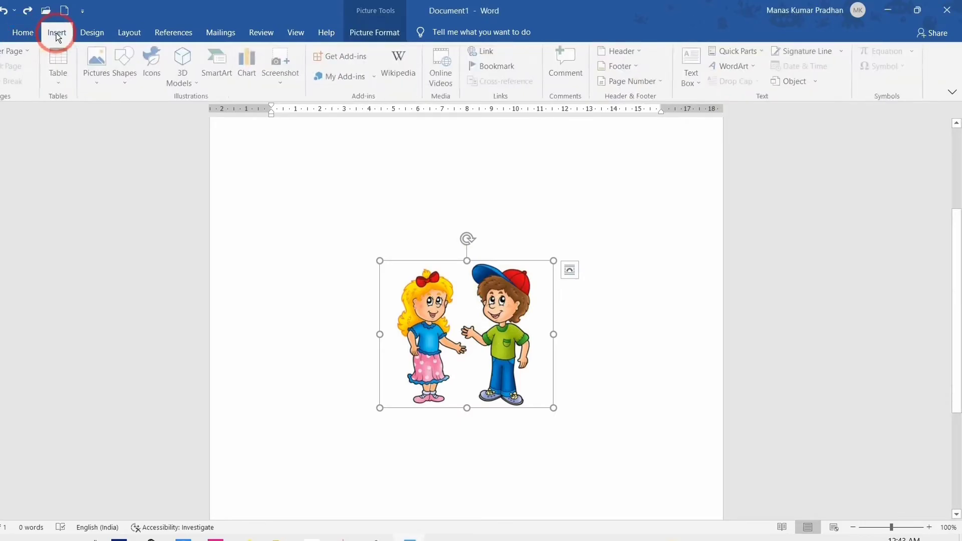
pyautogui.click(101, 79)
pyautogui.click(119, 113)
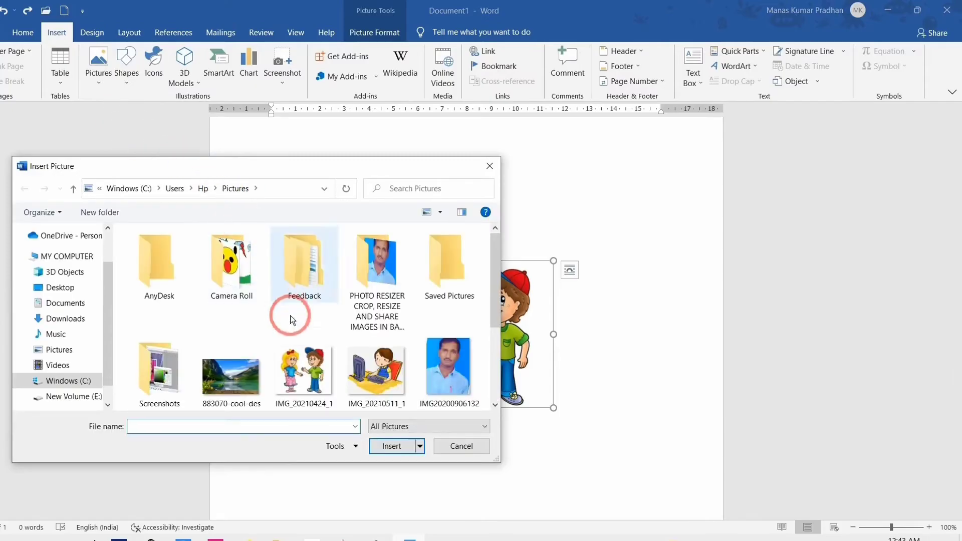
pyautogui.click(230, 377)
pyautogui.click(391, 453)
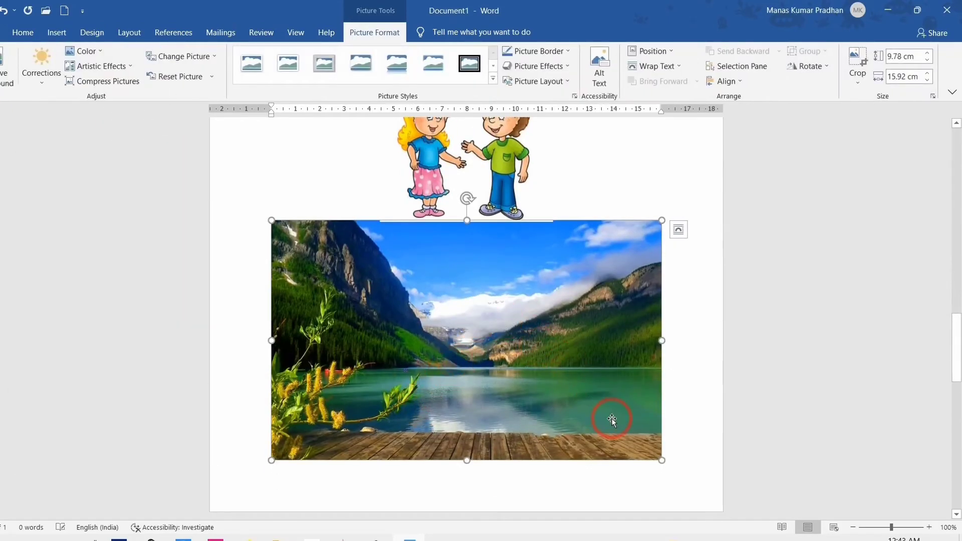
pyautogui.moveTo(661, 461); pyautogui.dragTo(529, 321)
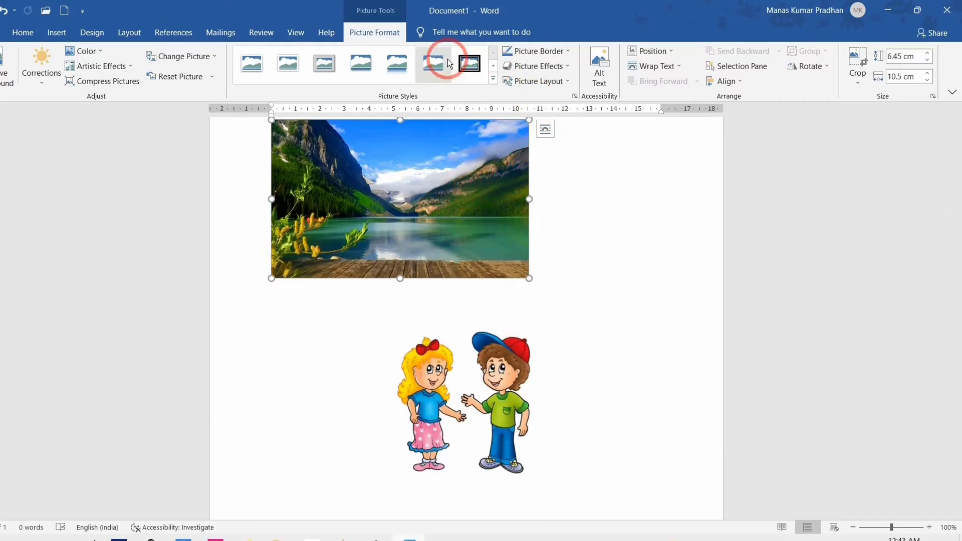
# - Set the lake picture's text wrapping to Through and position it centred directly above the cartoon picture
pyautogui.click(651, 66)
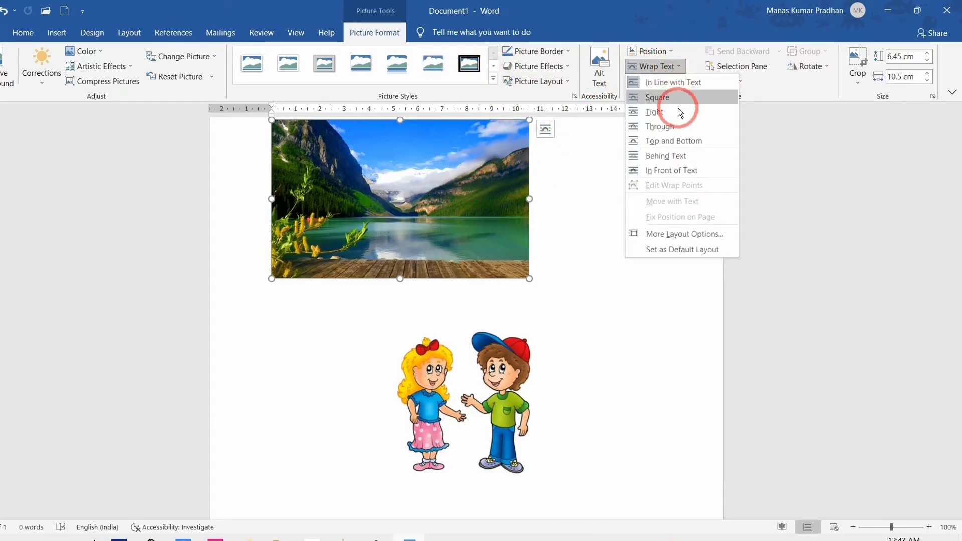
pyautogui.click(671, 127)
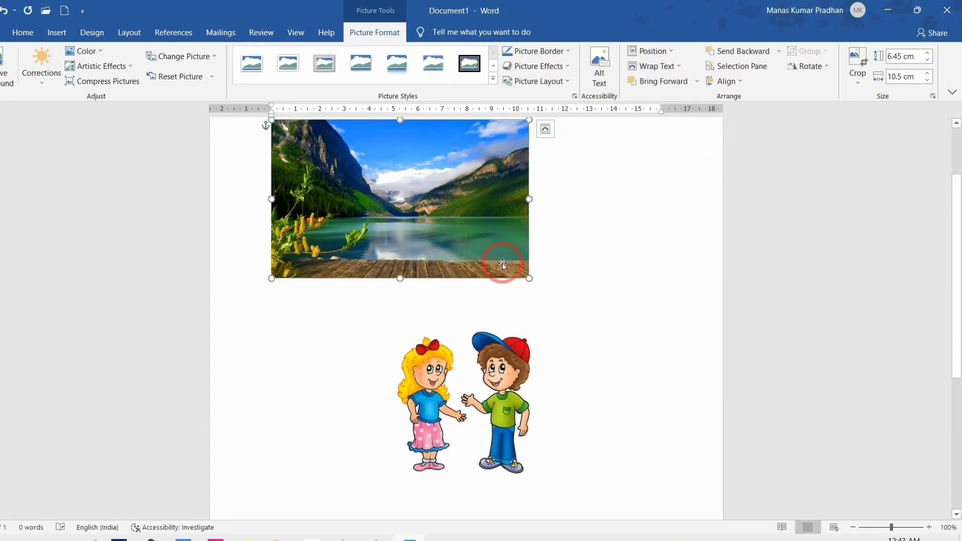
pyautogui.moveTo(465, 225); pyautogui.dragTo(520, 296)
# - Group the lake picture and the cartoon picture, and move the group slightly up the page
pyautogui.press('ctrl')
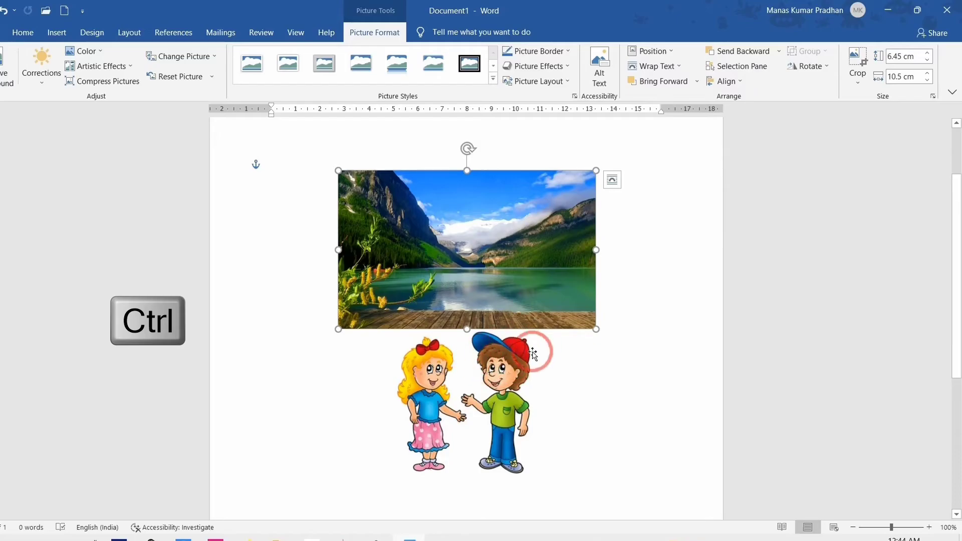
pyautogui.keyDown('ctrl'); pyautogui.click(504, 356); pyautogui.keyUp('ctrl')
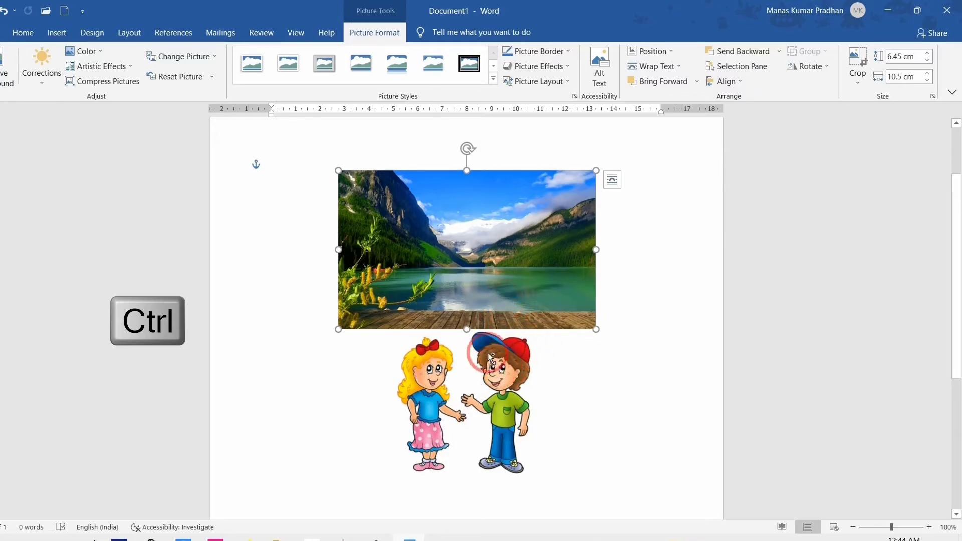
pyautogui.press('ctrl')
pyautogui.keyDown('ctrl'); pyautogui.click(480, 373); pyautogui.keyUp('ctrl')
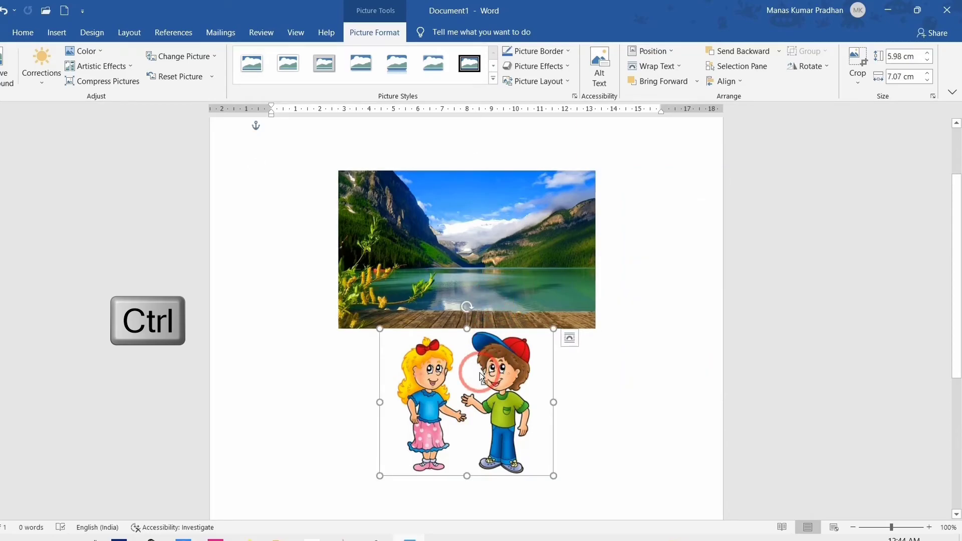
pyautogui.keyDown('ctrl'); pyautogui.click(482, 273); pyautogui.keyUp('ctrl')
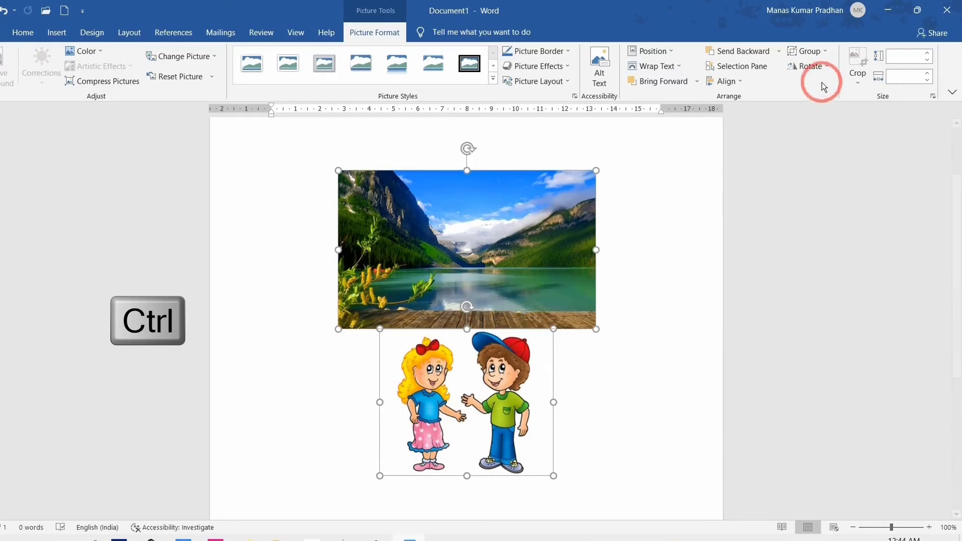
pyautogui.click(813, 51)
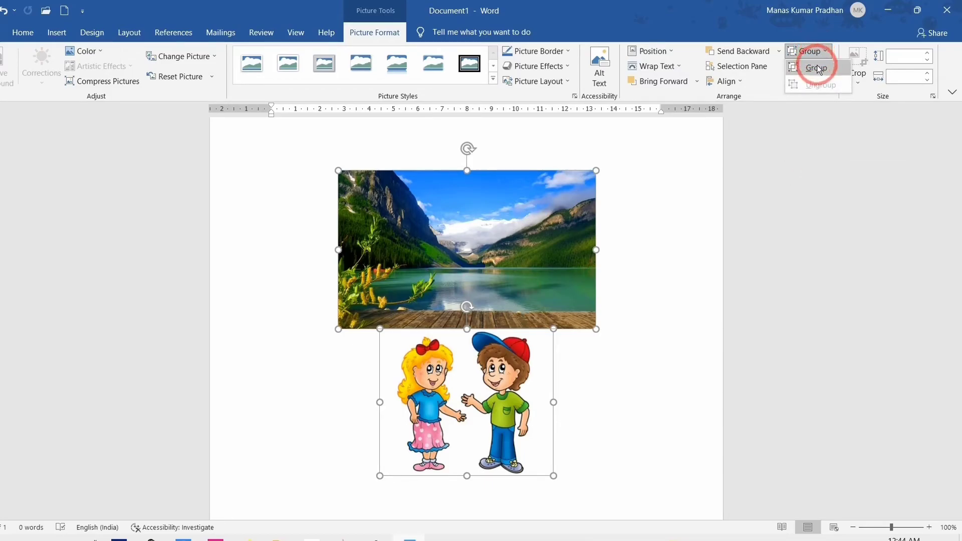
pyautogui.click(816, 68)
pyautogui.moveTo(541, 301)
pyautogui.mouseDown()
pyautogui.moveTo(550, 239)
pyautogui.moveTo(492, 300)
pyautogui.moveTo(505, 249)
pyautogui.moveTo(511, 330)
pyautogui.moveTo(436, 335)
pyautogui.moveTo(550, 302)
pyautogui.moveTo(478, 273)
pyautogui.mouseUp()
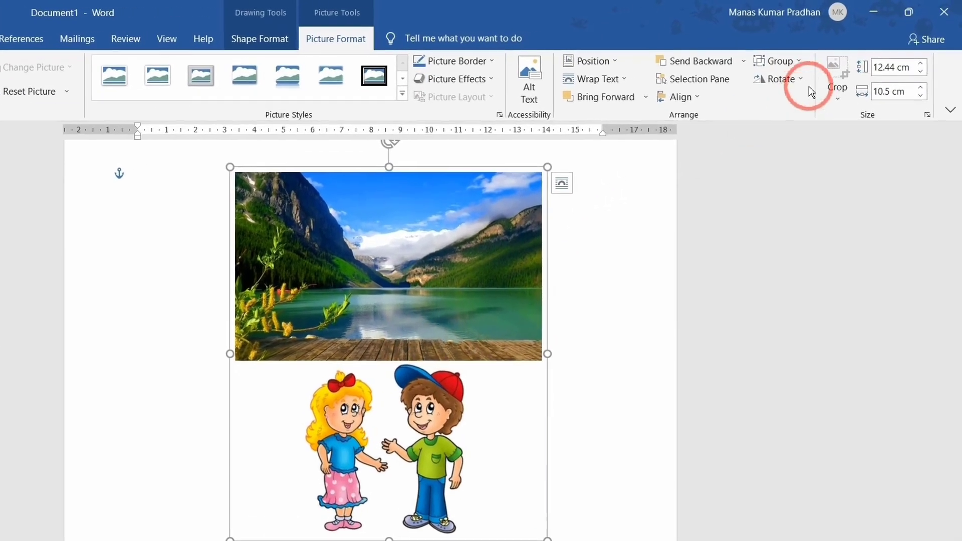
# - Ungroup the lake and cartoon pictures, and delete the cartoon picture
pyautogui.click(816, 54)
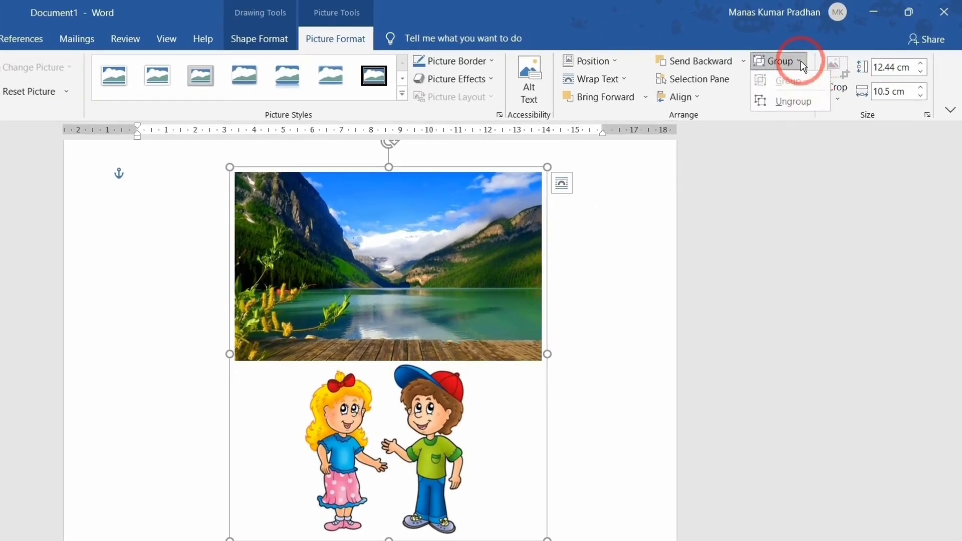
pyautogui.click(795, 100)
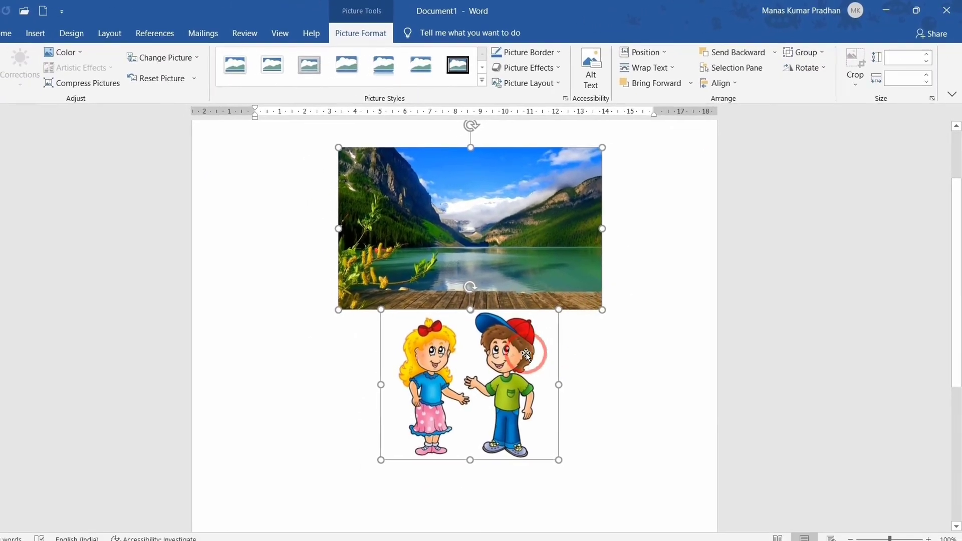
pyautogui.click(509, 272)
pyautogui.click(656, 287)
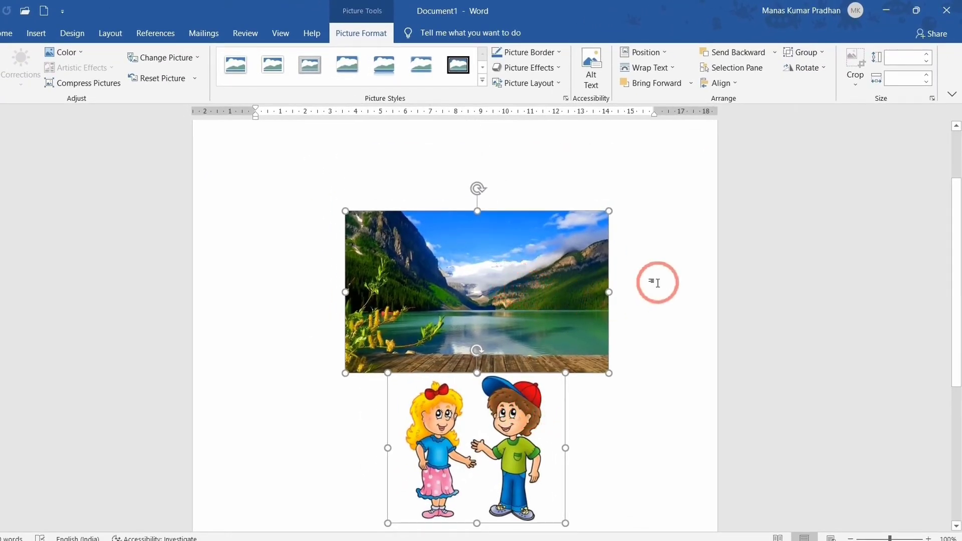
pyautogui.click(485, 426)
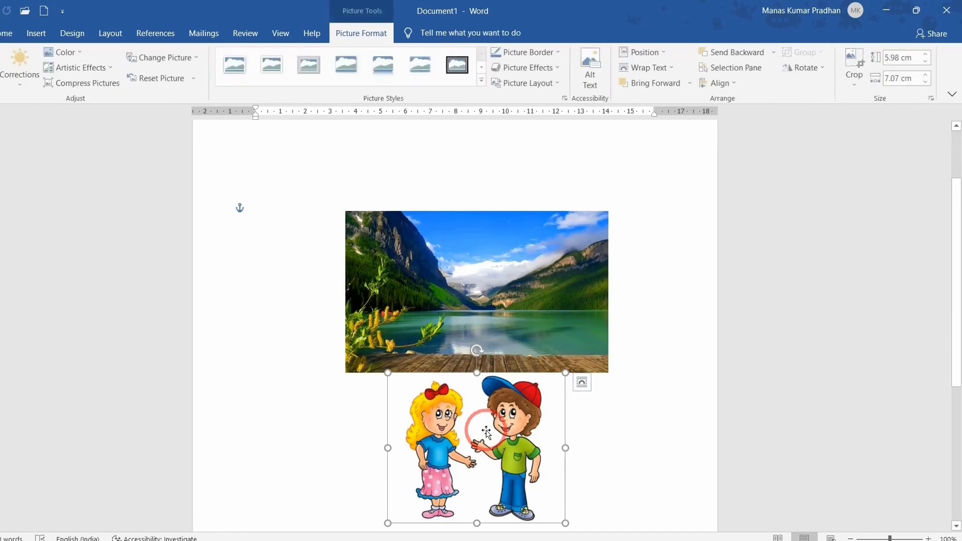
pyautogui.press('Delete')
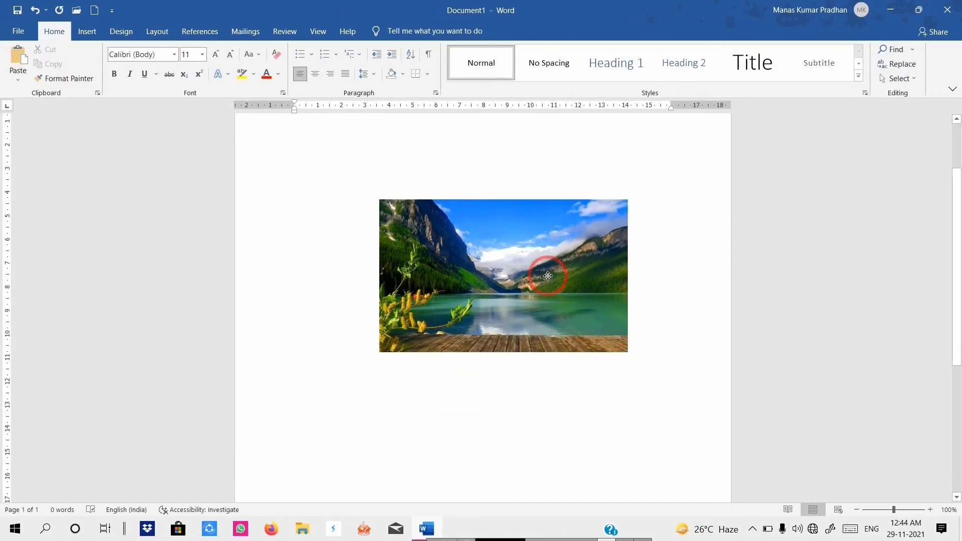
# - Preview the rotate and flip options on the lake picture, and view its rotation settings in the Layout dialog
pyautogui.click(526, 290)
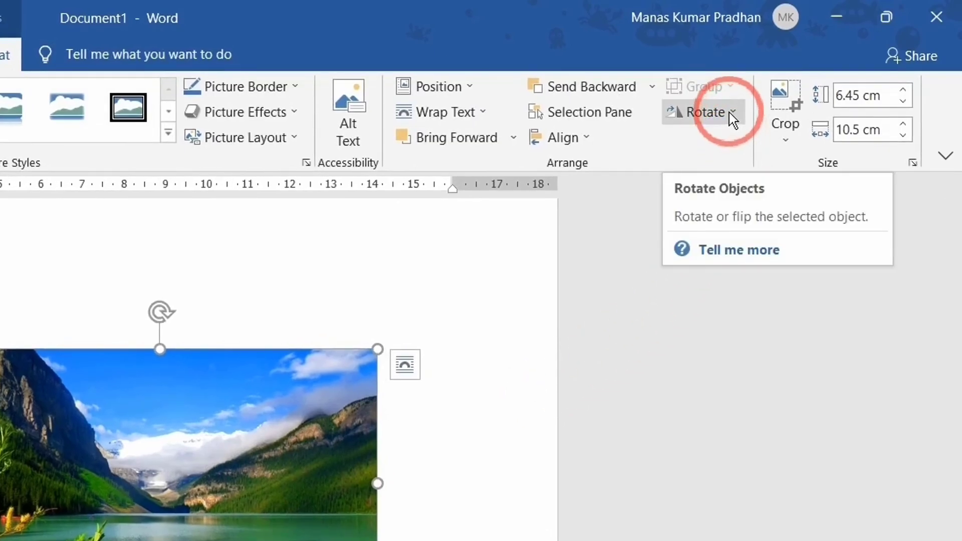
pyautogui.click(729, 112)
pyautogui.click(732, 140)
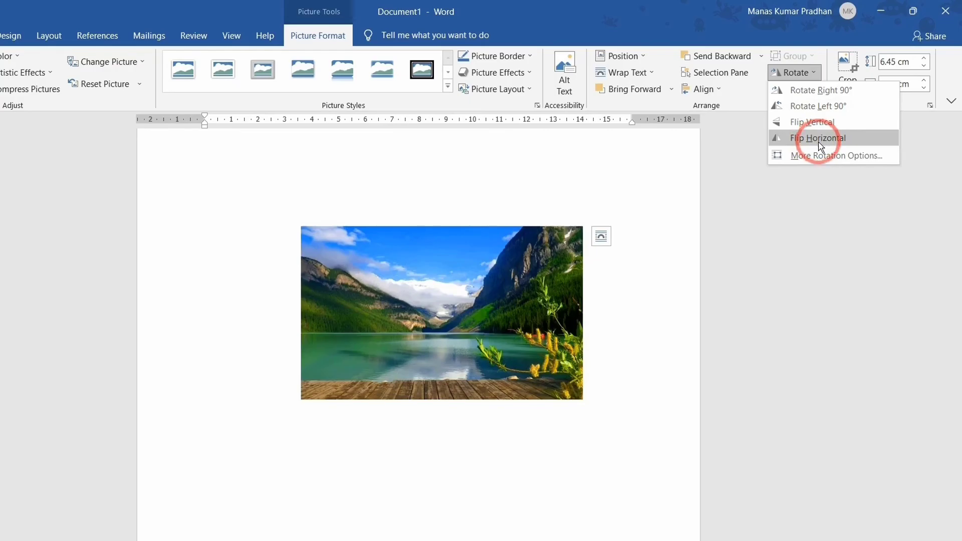
pyautogui.click(820, 156)
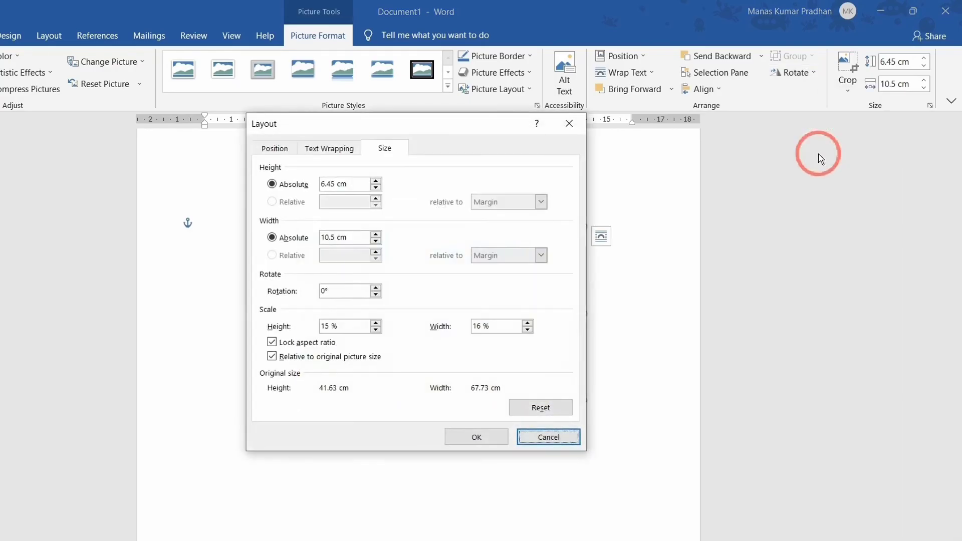
pyautogui.moveTo(471, 129); pyautogui.dragTo(850, 153)
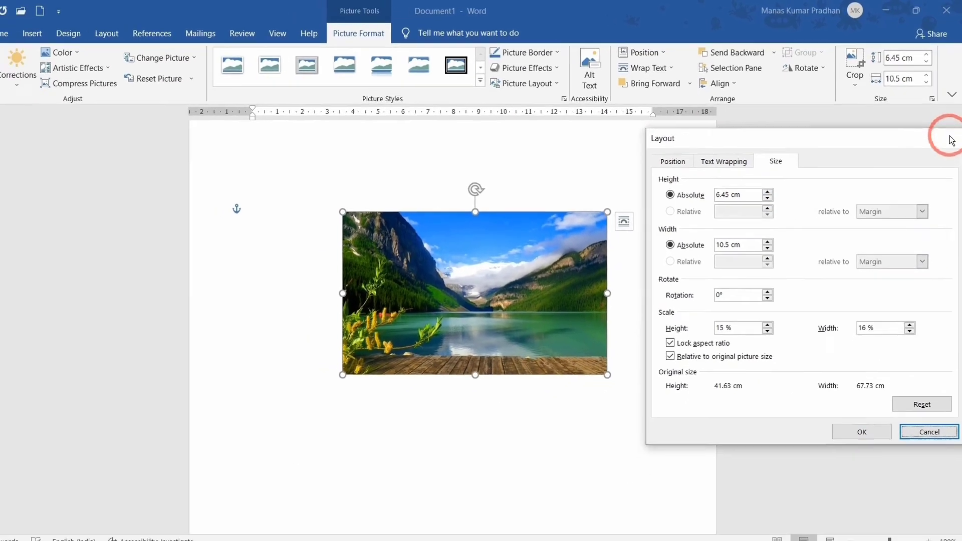
pyautogui.click(947, 147)
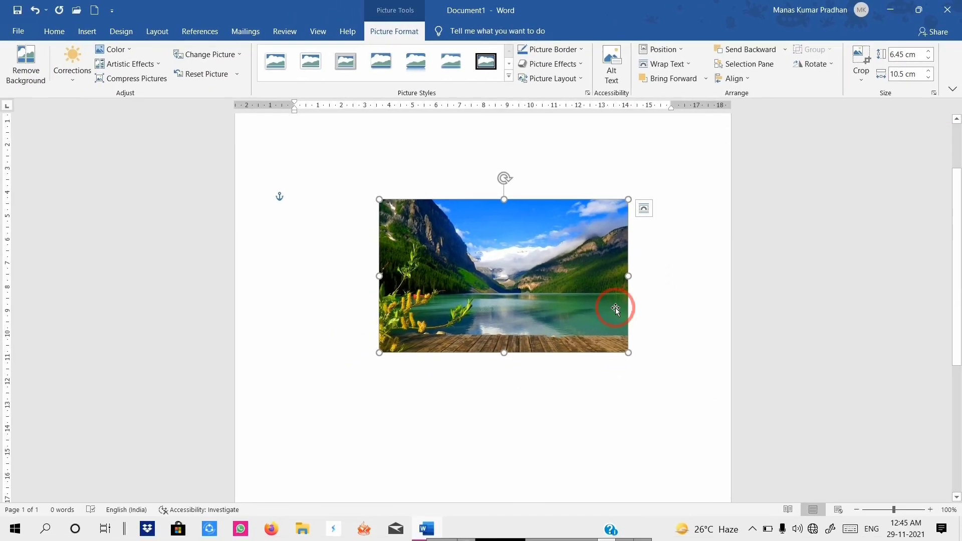